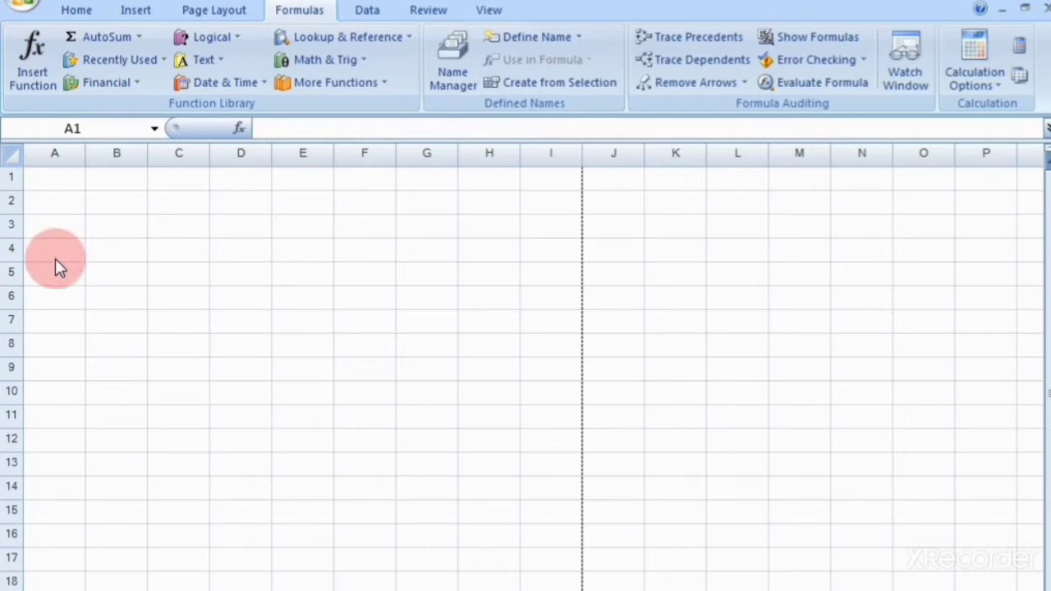
- Search the Insert Function dialog for 'sum', then for 'ppm'
{"action": "left_click", "coordinate": [37, 66]}
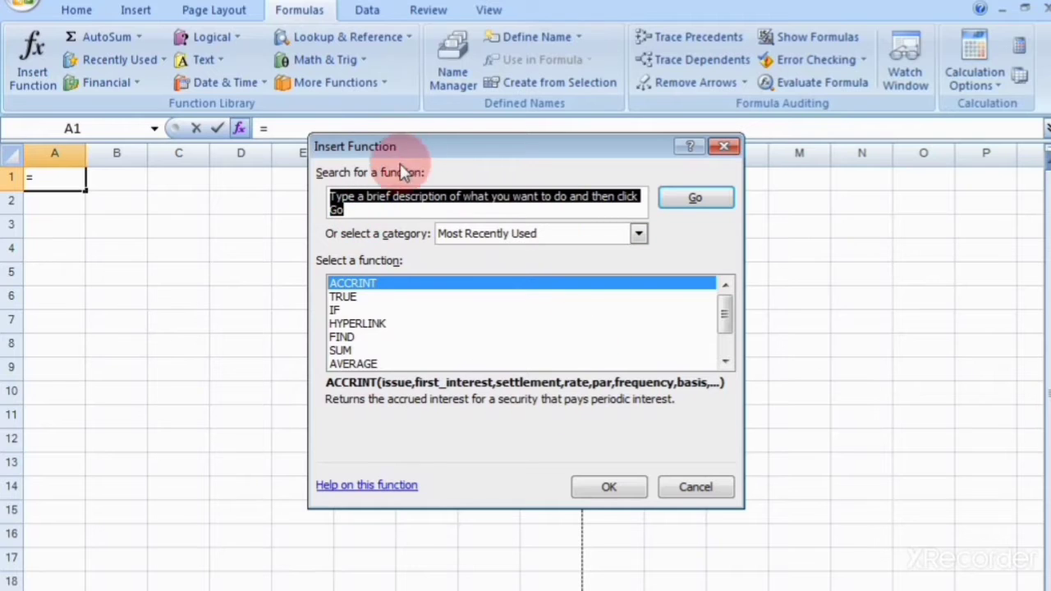
{"action": "left_click", "coordinate": [381, 217]}
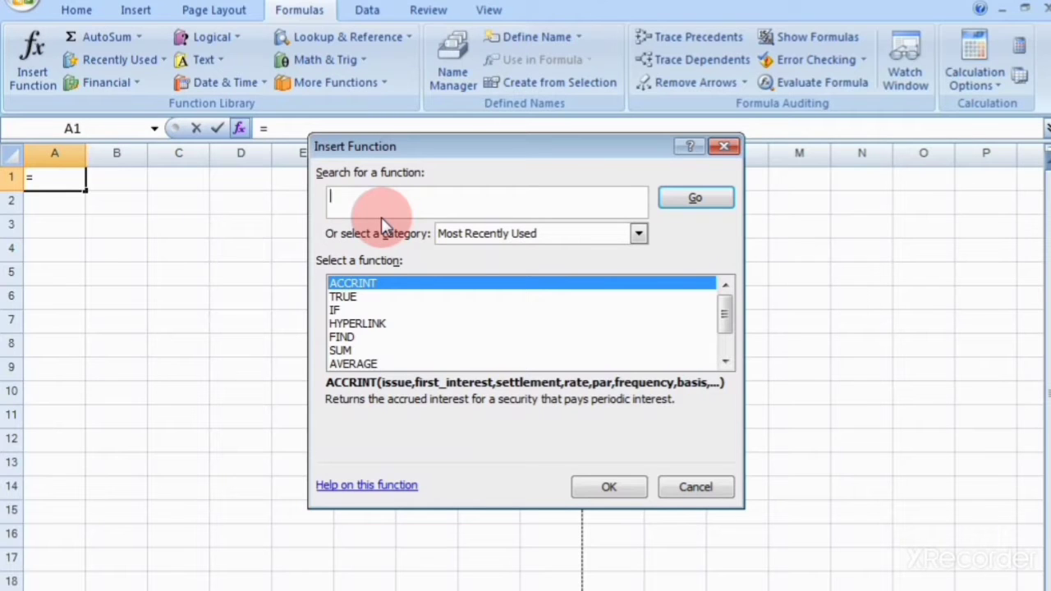
{"action": "type", "text": "sum"}
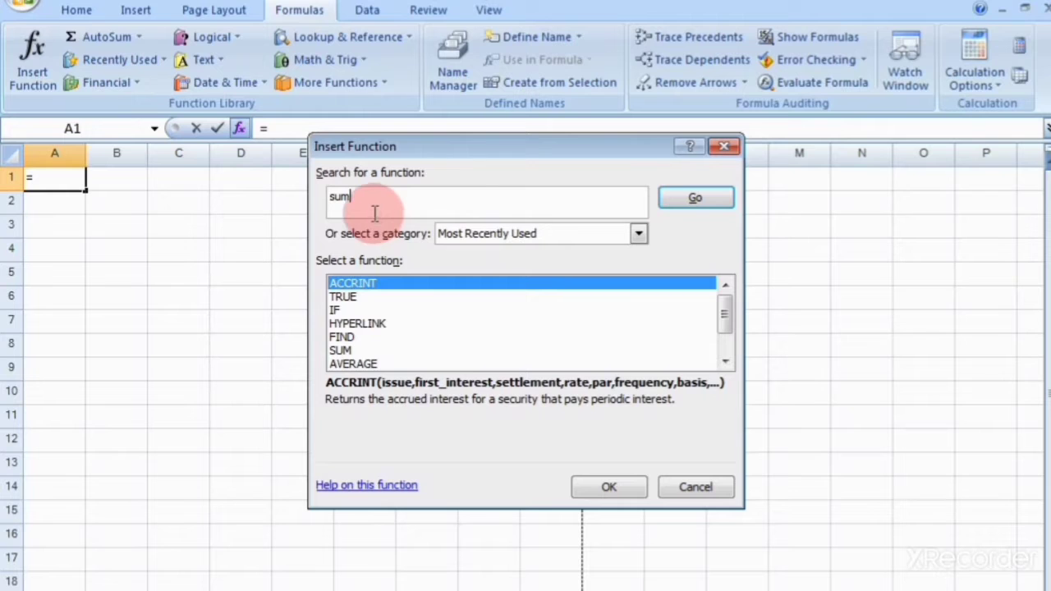
{"action": "left_click", "coordinate": [696, 194]}
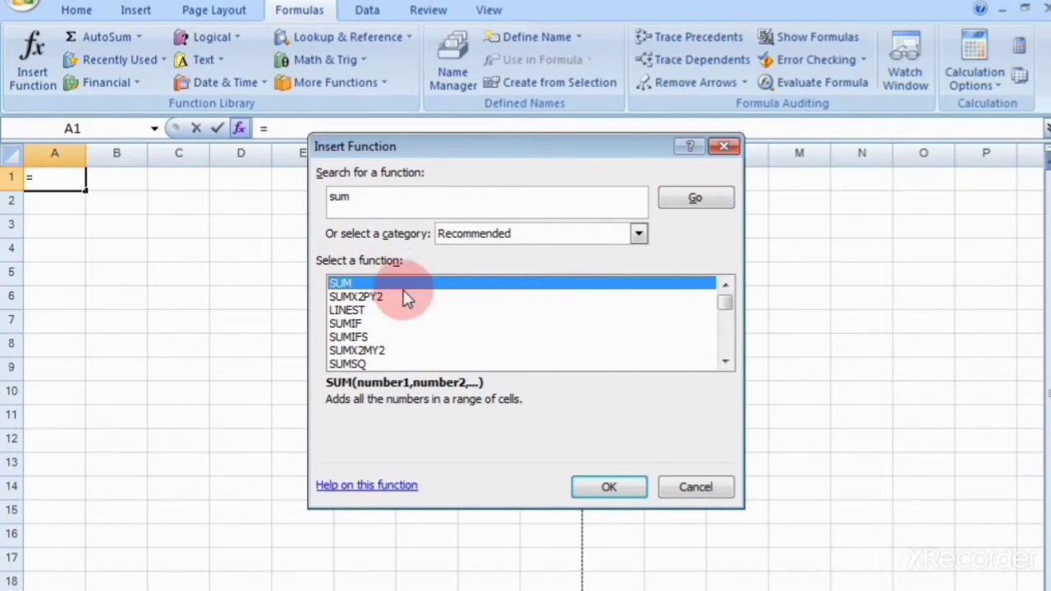
{"action": "left_click", "coordinate": [378, 197]}
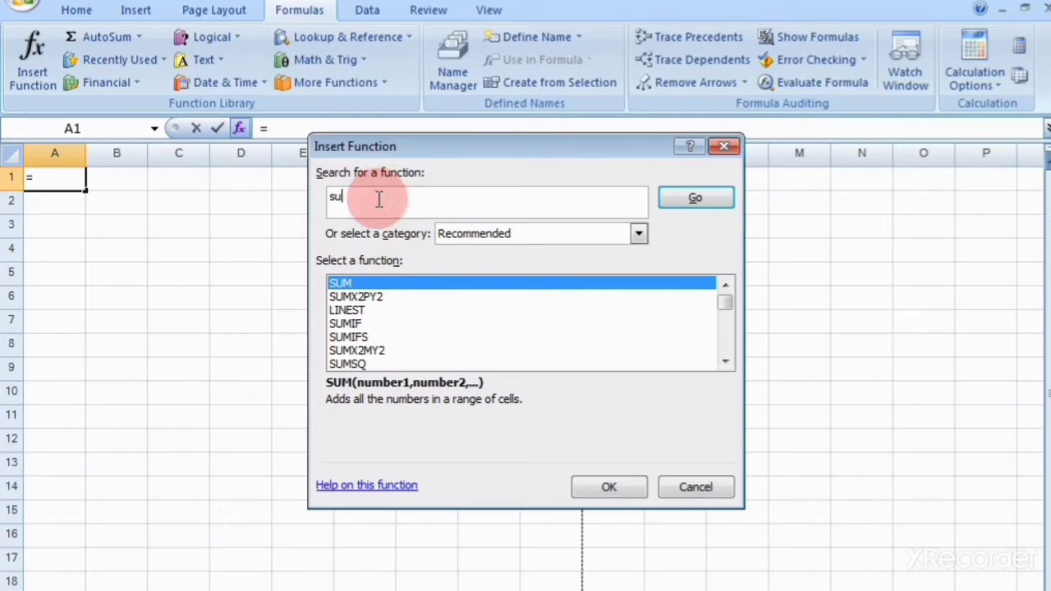
{"action": "type", "text": "ppm"}
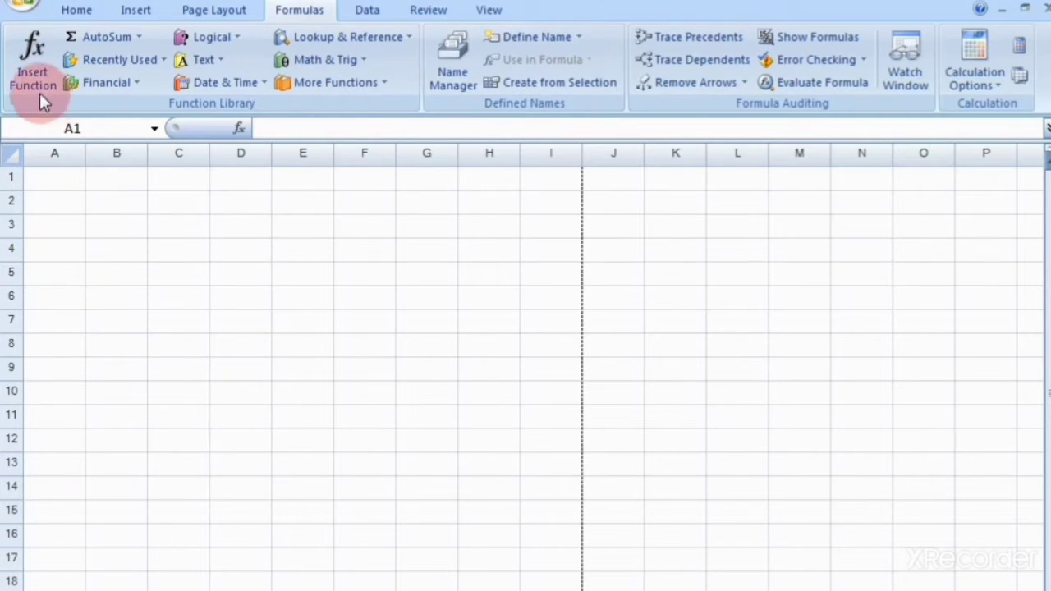
- Search the functions again for SUM and PPMT, then close the dialog without inserting anything
{"action": "left_click", "coordinate": [38, 67]}
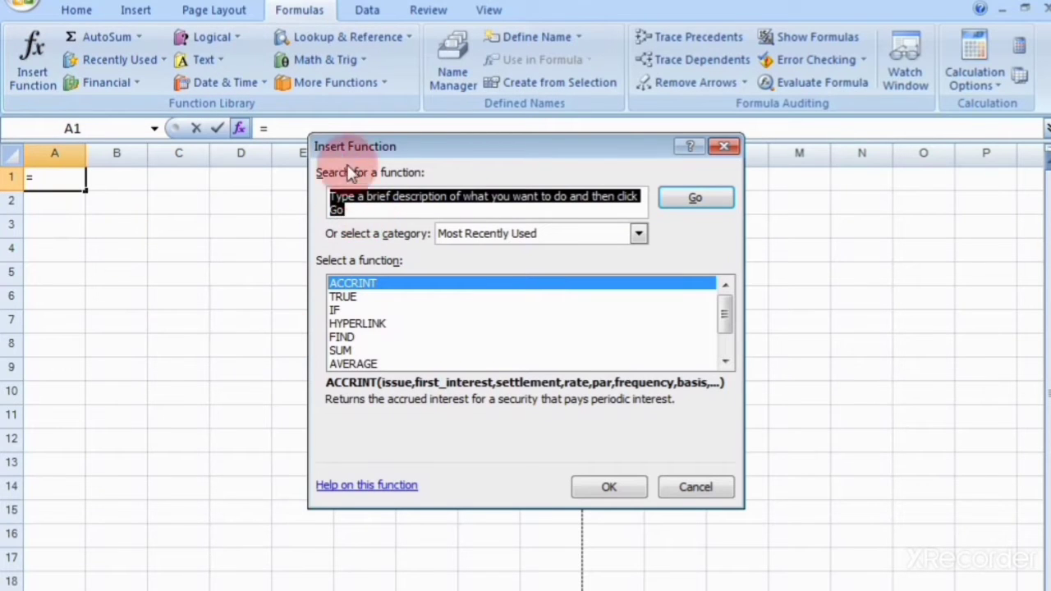
{"action": "left_click", "coordinate": [381, 217]}
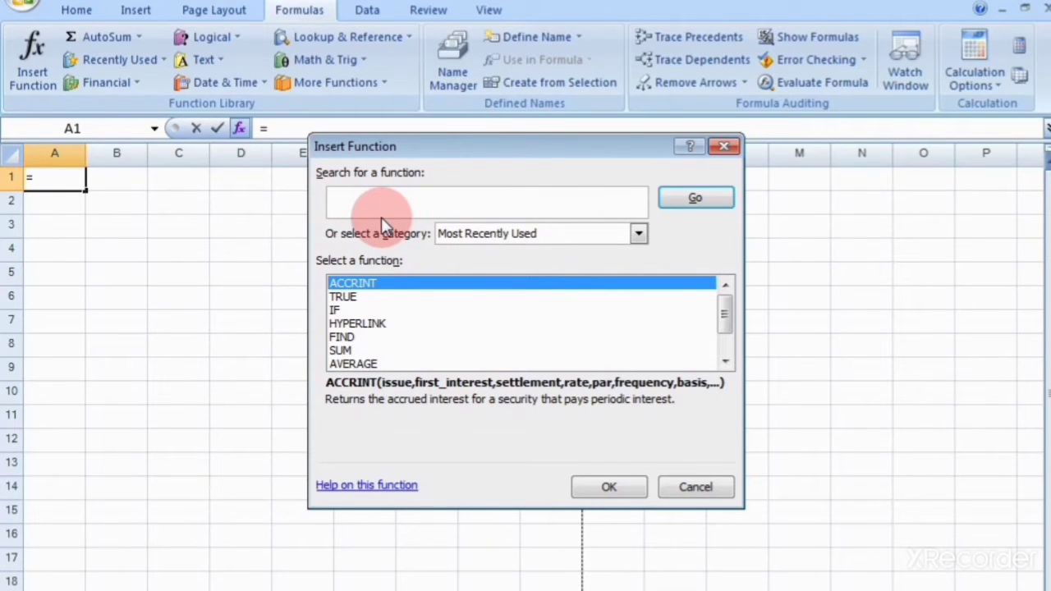
{"action": "type", "text": "su"}
{"action": "type", "text": "mn"}
{"action": "left_click", "coordinate": [696, 194]}
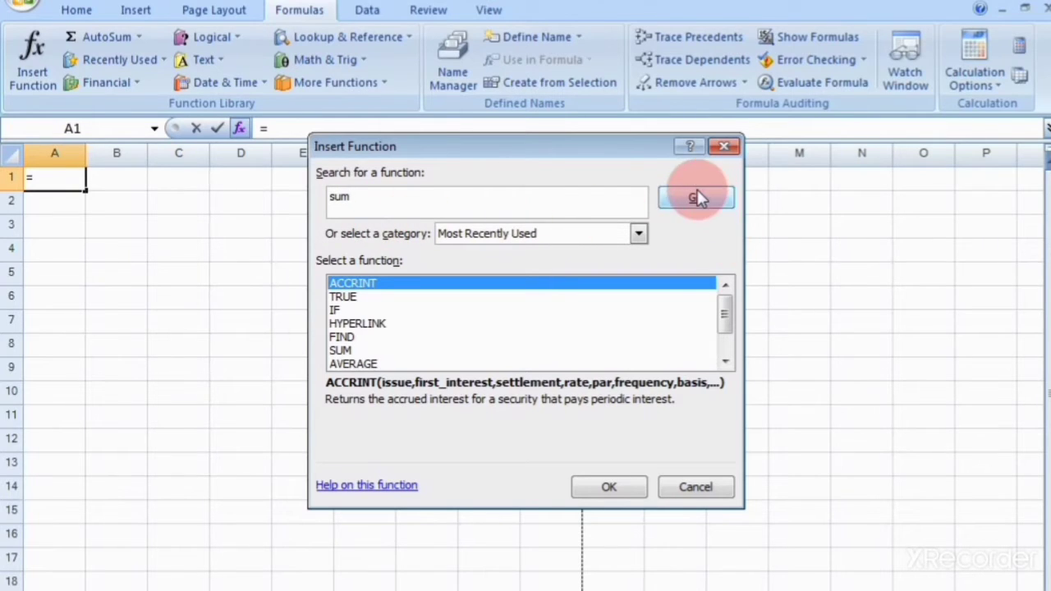
{"action": "left_click", "coordinate": [696, 195]}
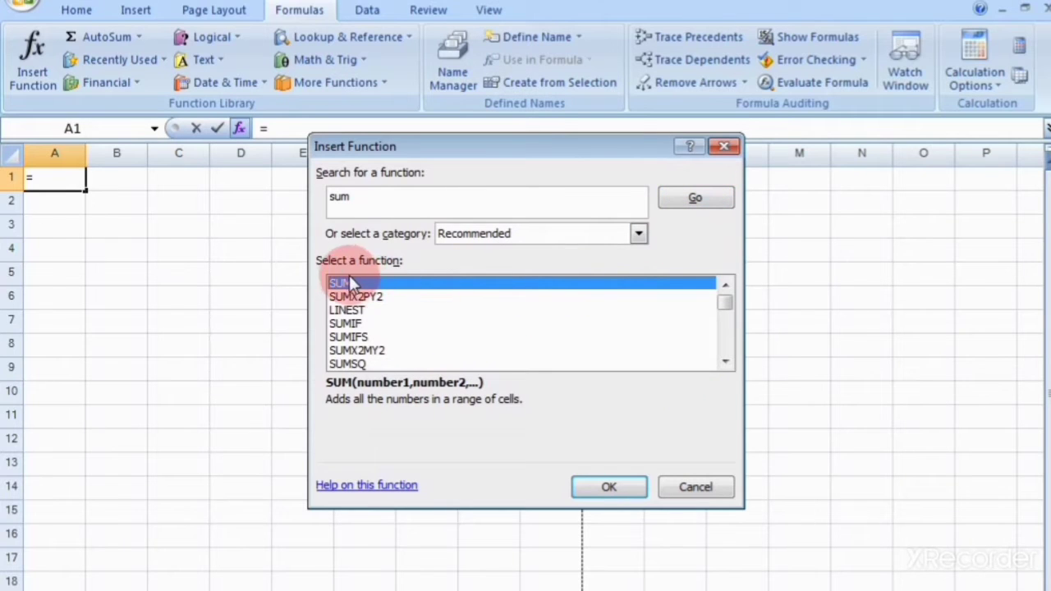
{"action": "left_click", "coordinate": [379, 197]}
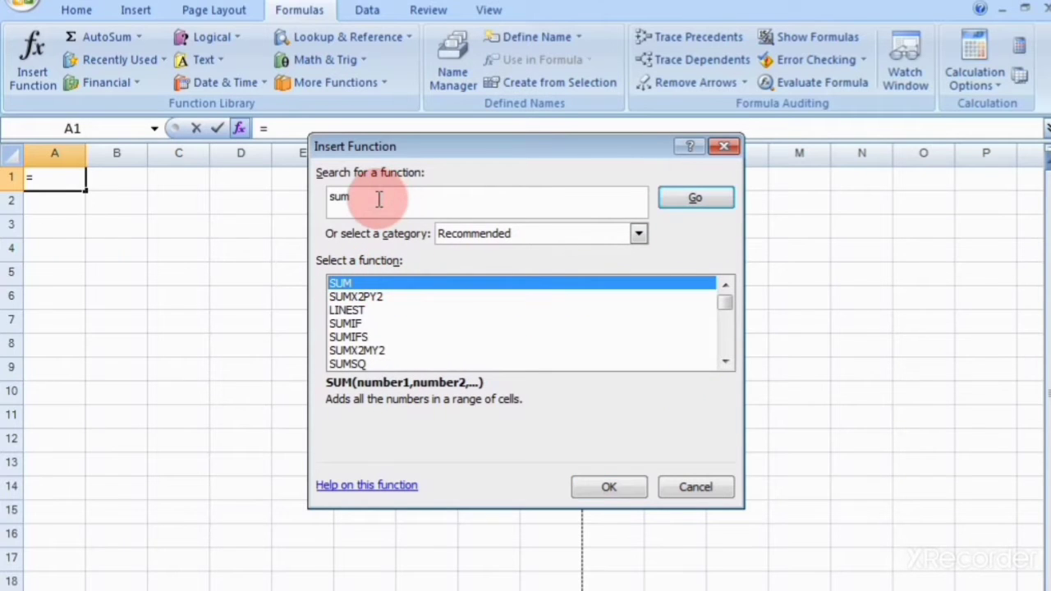
{"action": "key", "text": "BackSpace"}
{"action": "key", "text": "BackSpace"}
{"action": "type", "text": "pp"}
{"action": "type", "text": "mt"}
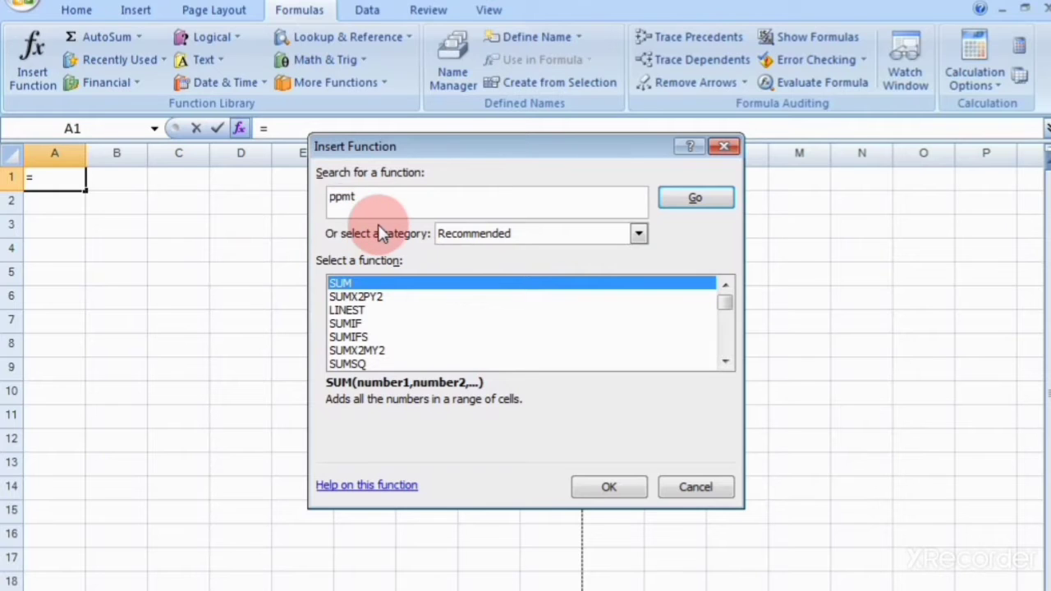
{"action": "left_click", "coordinate": [690, 201]}
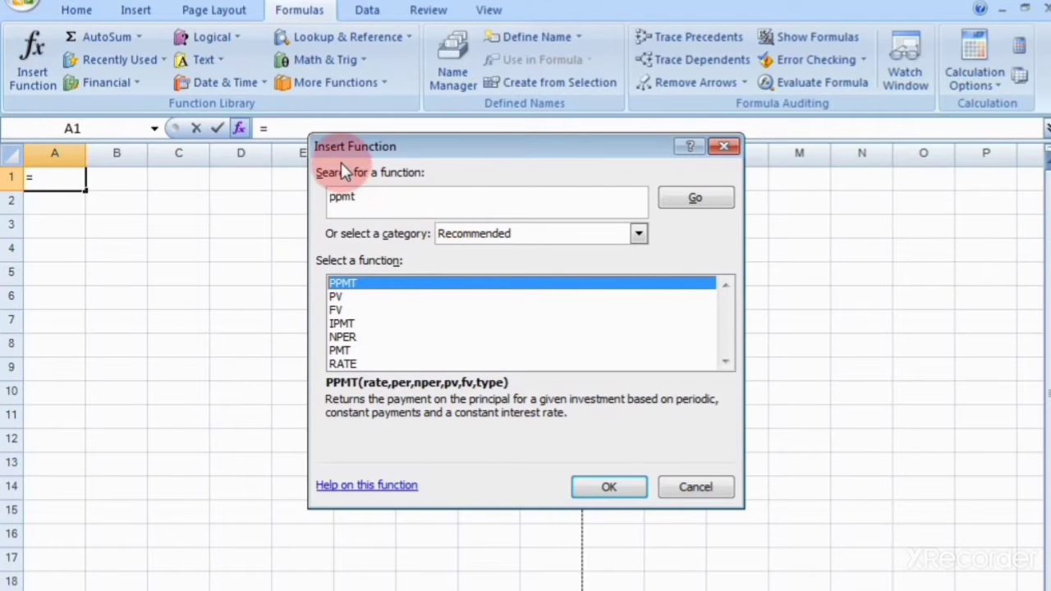
{"action": "left_click", "coordinate": [723, 146]}
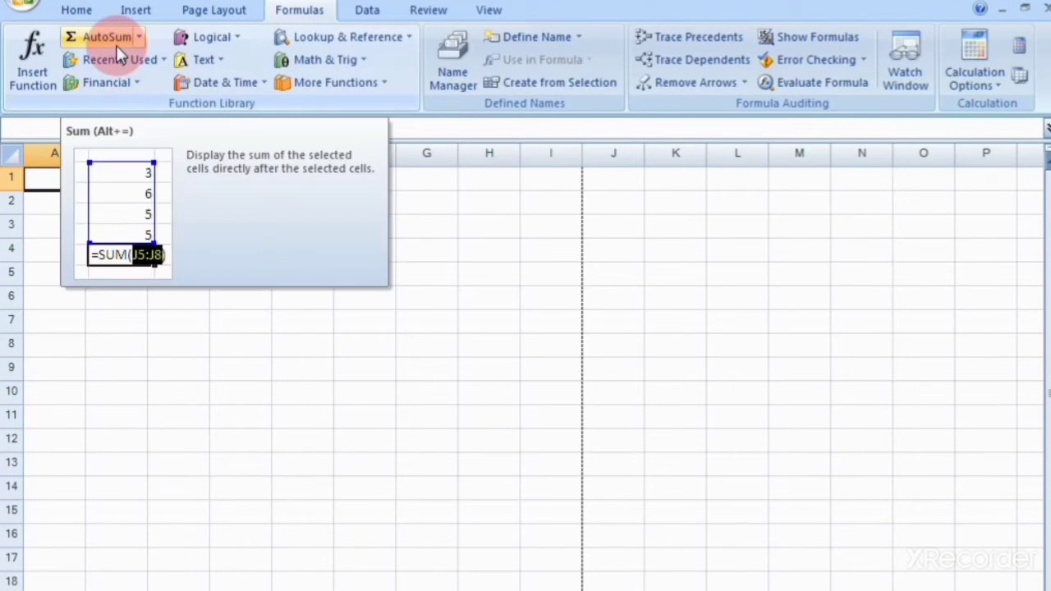
- Enter 23 in C7 and 56 in C9
{"action": "left_click", "coordinate": [106, 313]}
{"action": "left_click", "coordinate": [88, 259]}
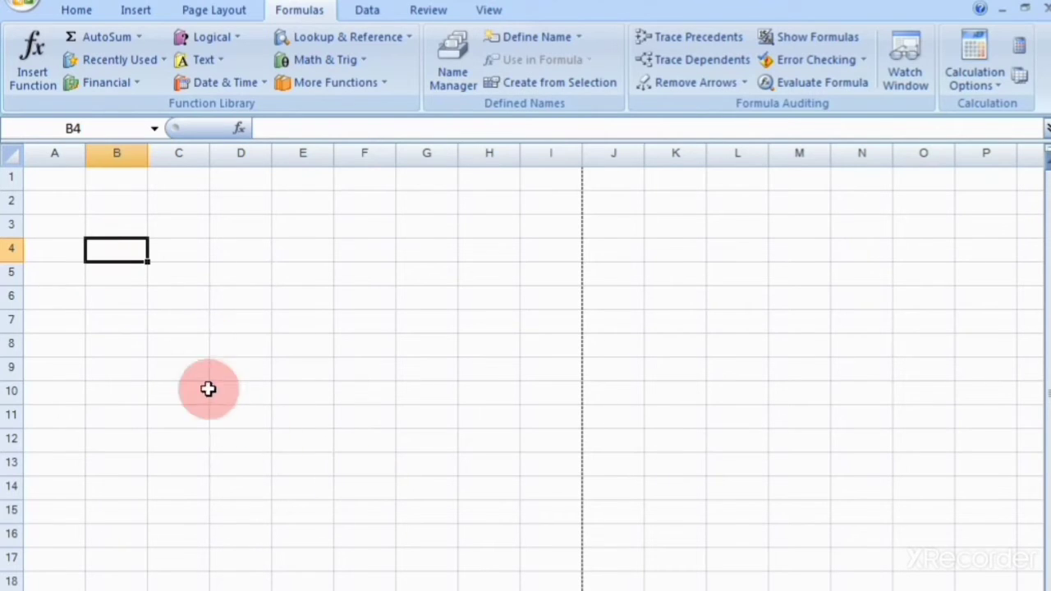
{"action": "left_click", "coordinate": [182, 317]}
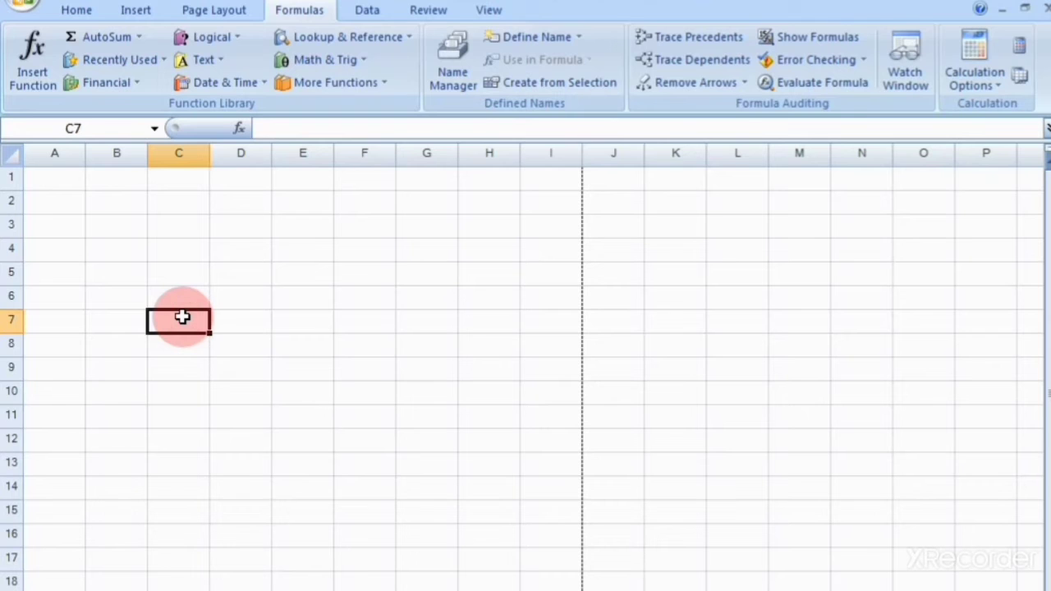
{"action": "type", "text": "23"}
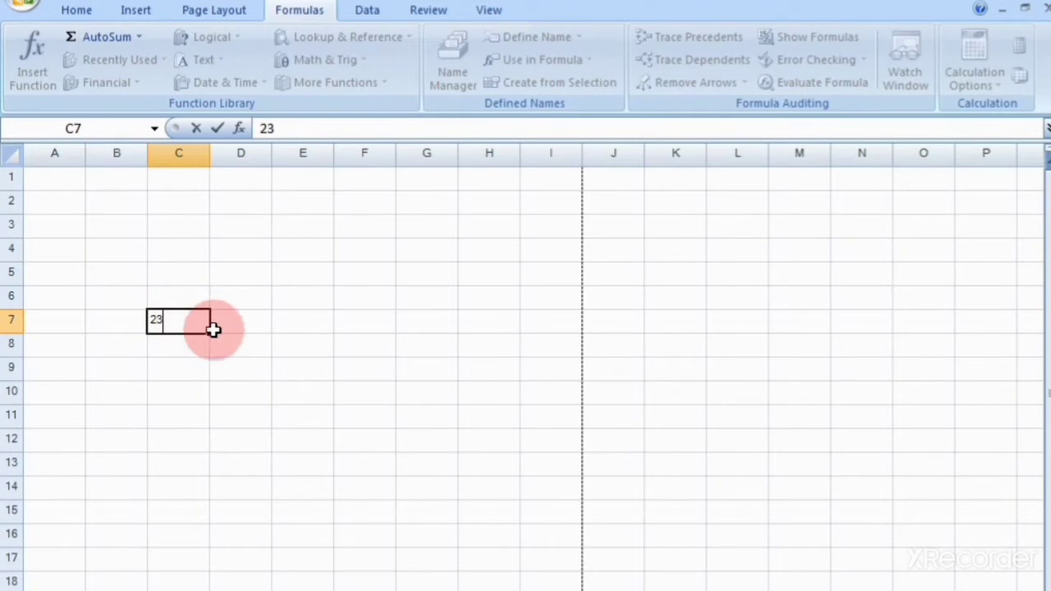
{"action": "left_click", "coordinate": [179, 374]}
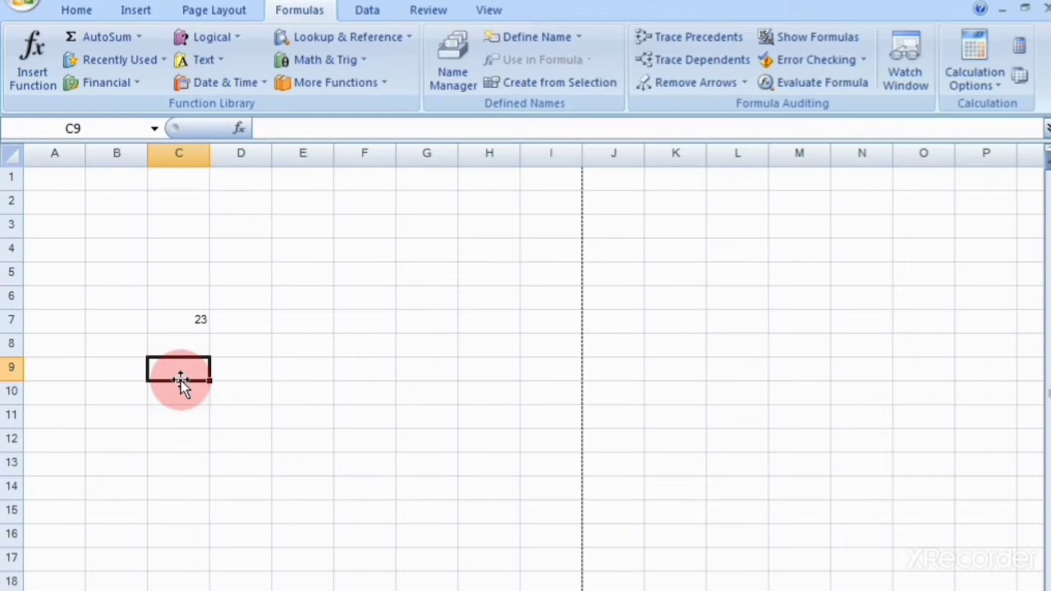
{"action": "type", "text": "56"}
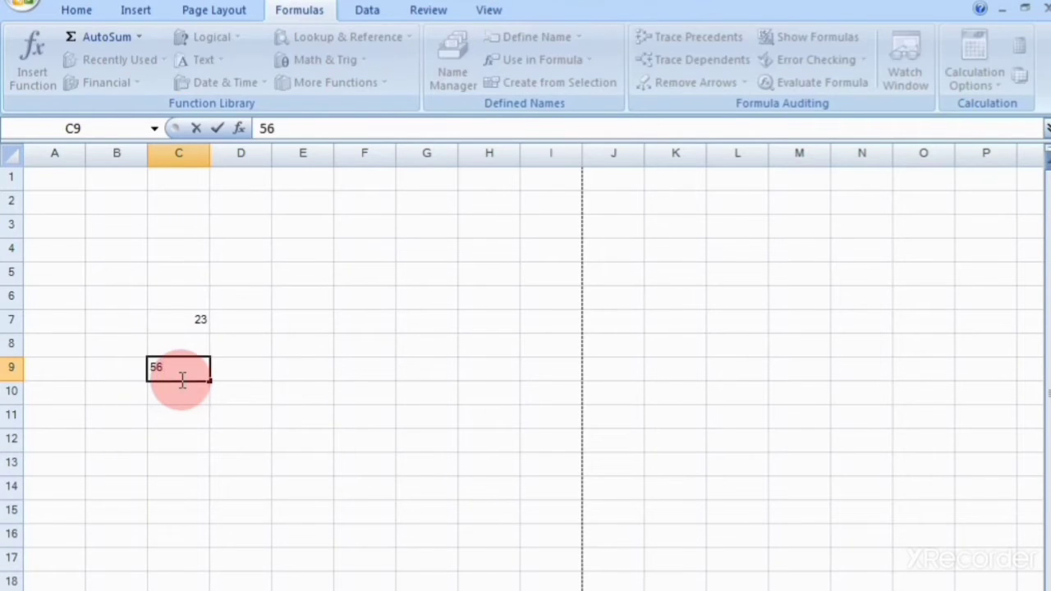
{"action": "left_click", "coordinate": [183, 324]}
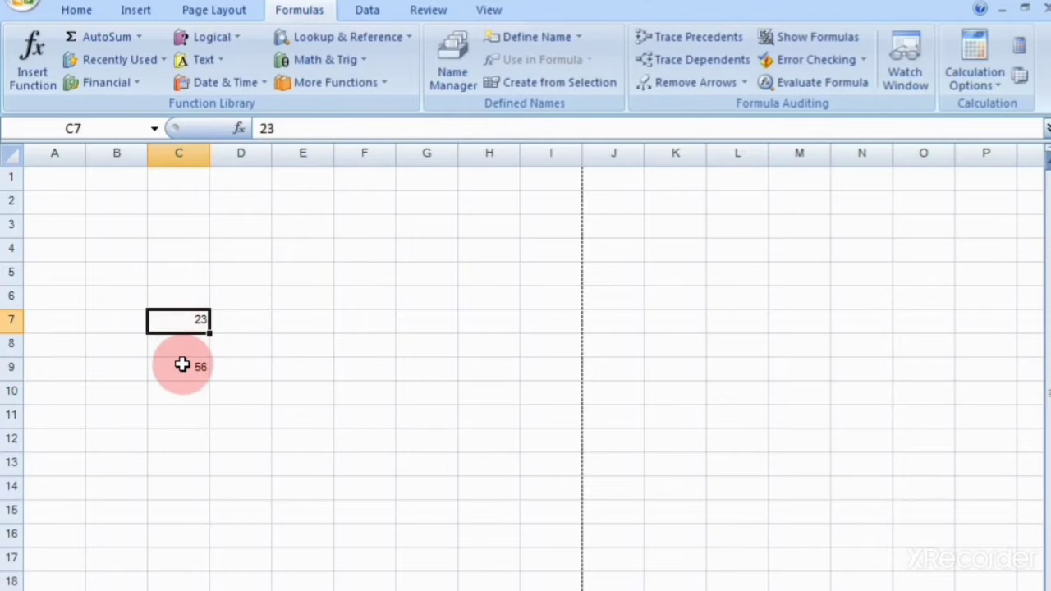
{"action": "left_click", "coordinate": [182, 366]}
{"action": "left_click", "coordinate": [191, 319]}
{"action": "left_click", "coordinate": [199, 373]}
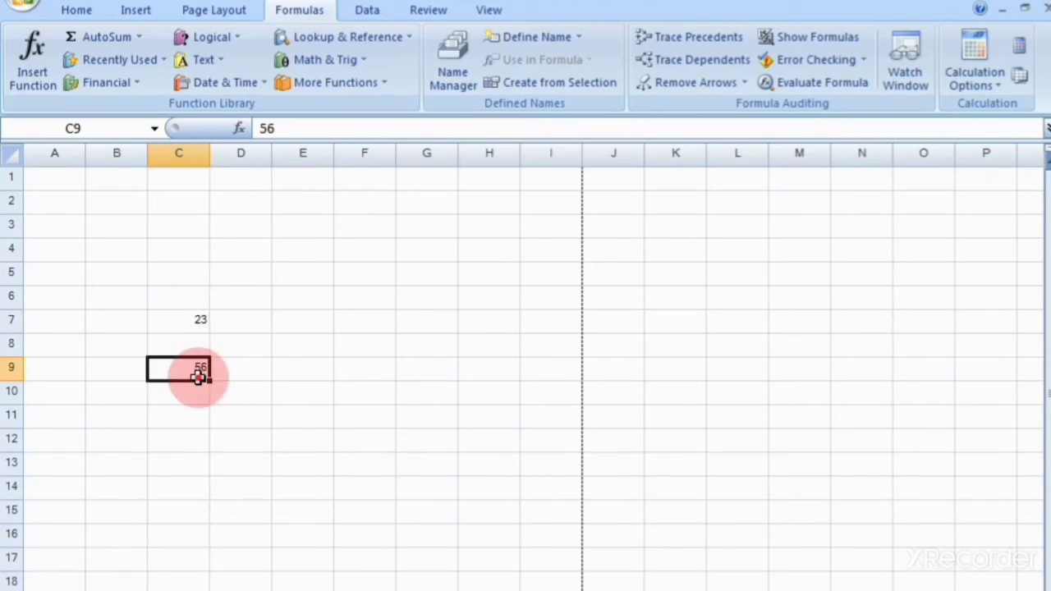
- In D8, build =SUM(C9*C7) by clicking the cells, giving 1288
{"action": "left_click", "coordinate": [261, 347]}
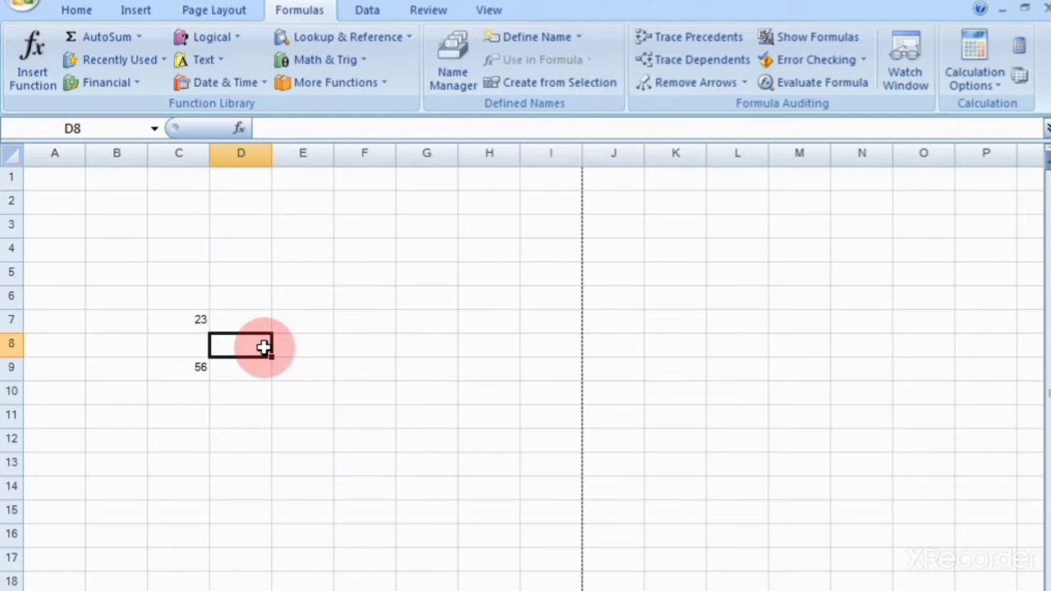
{"action": "left_click", "coordinate": [115, 38]}
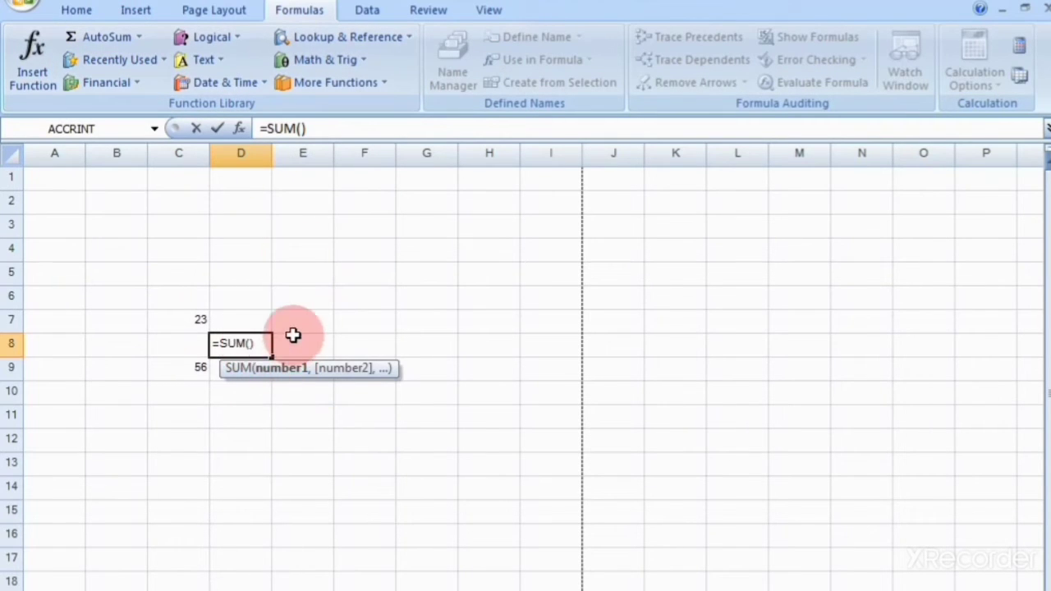
{"action": "left_click", "coordinate": [196, 368]}
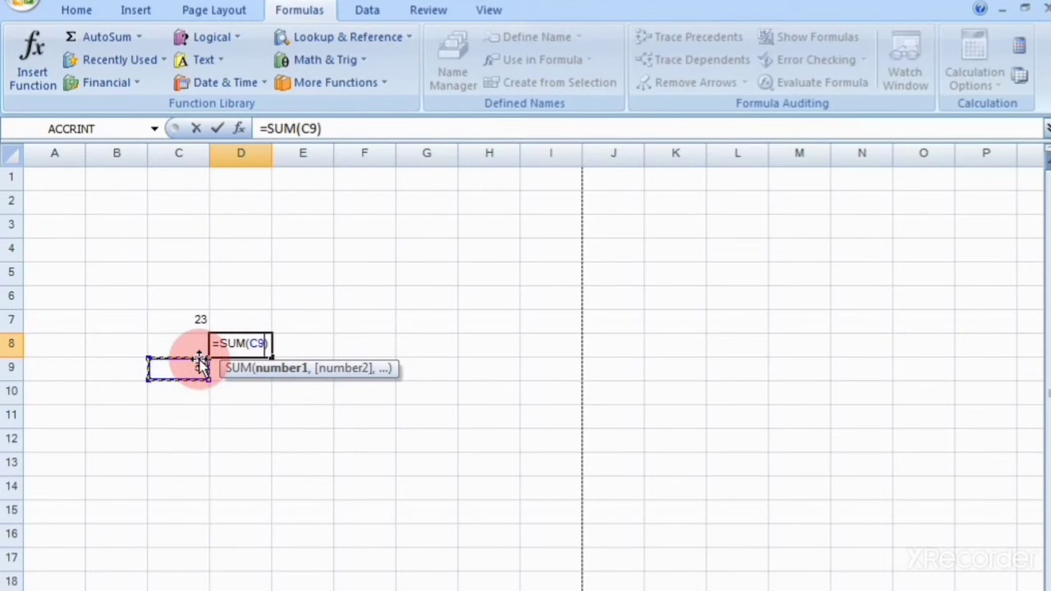
{"action": "type", "text": "*"}
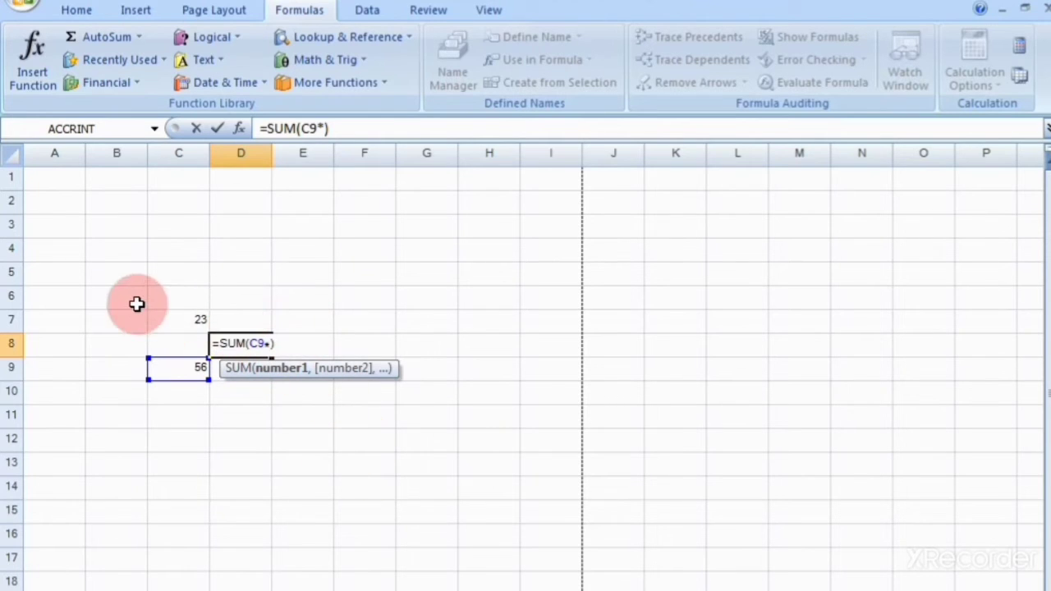
{"action": "left_click", "coordinate": [196, 315]}
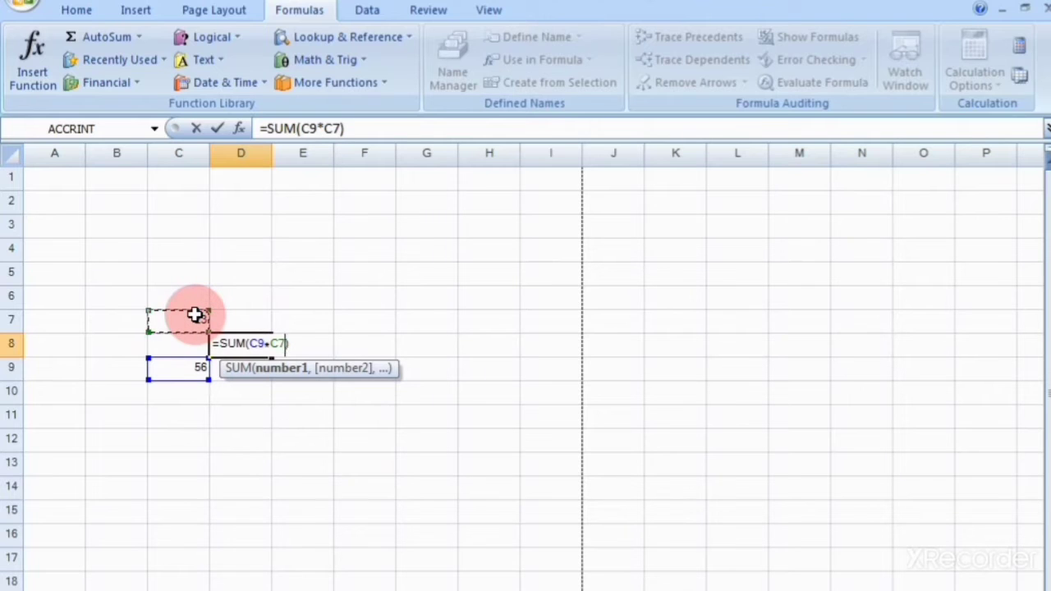
{"action": "key", "text": "Return"}
{"action": "left_click", "coordinate": [182, 374]}
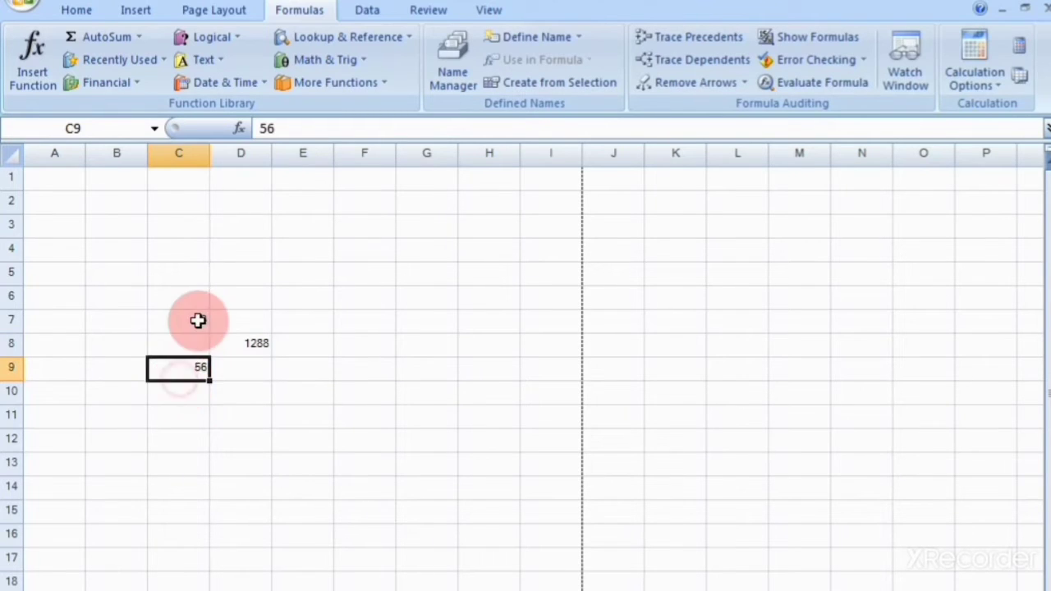
{"action": "left_click", "coordinate": [202, 319]}
{"action": "left_click", "coordinate": [256, 349]}
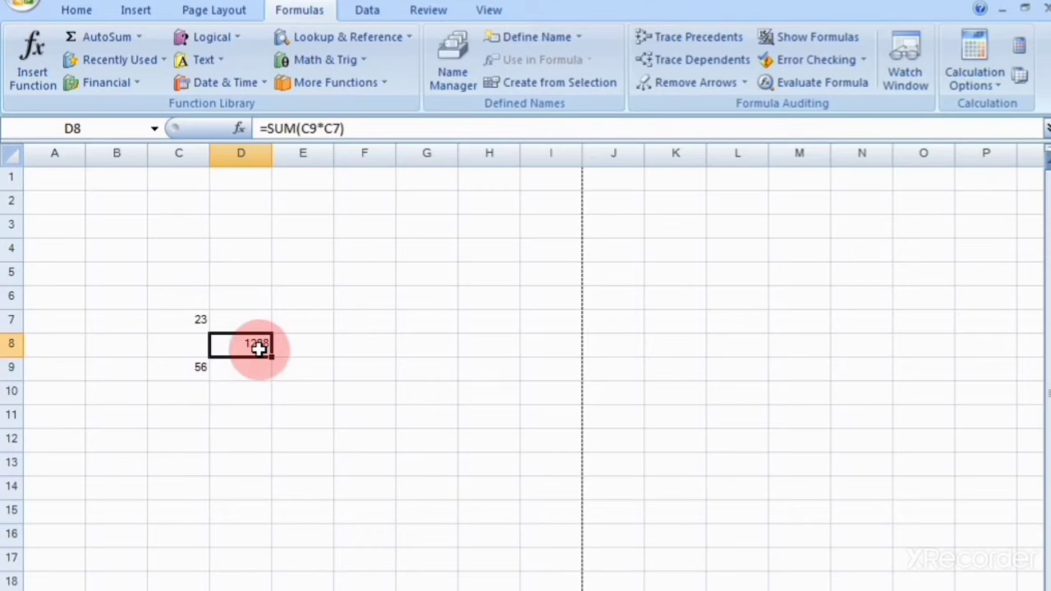
- Point out the operands 23 in C7 and 56 in C9 and the multiplication result in D8
{"action": "left_click", "coordinate": [171, 408]}
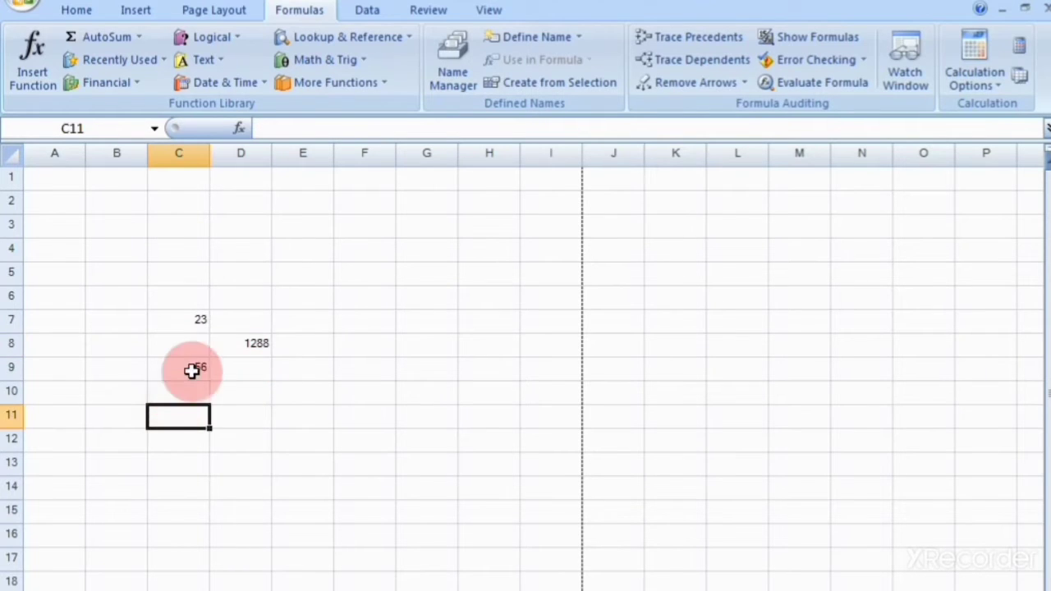
{"action": "left_click", "coordinate": [203, 323]}
{"action": "left_click", "coordinate": [199, 365]}
{"action": "left_click", "coordinate": [199, 316]}
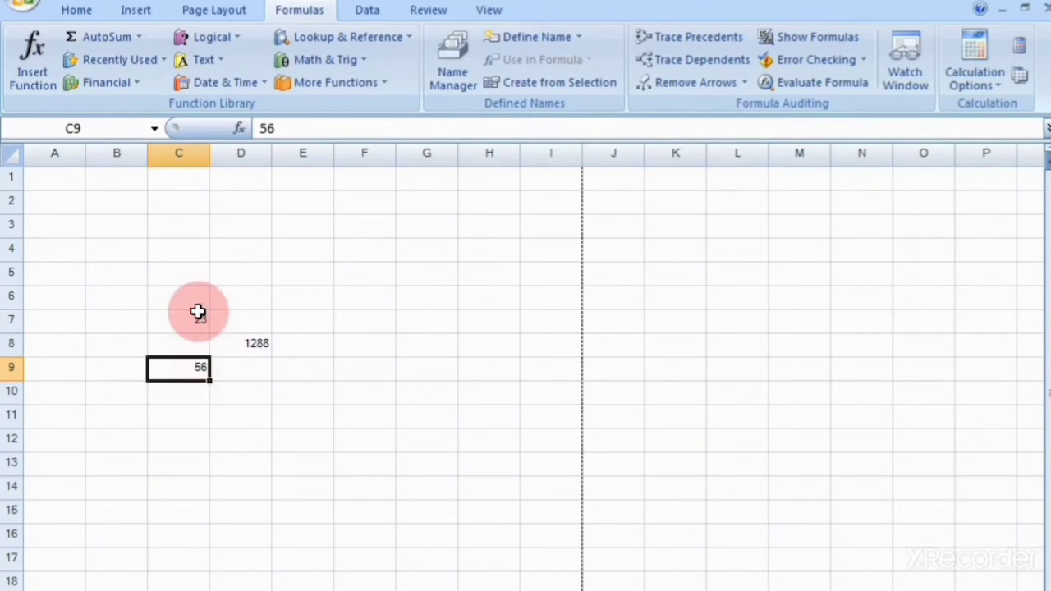
{"action": "left_click", "coordinate": [192, 366]}
{"action": "left_click", "coordinate": [193, 322]}
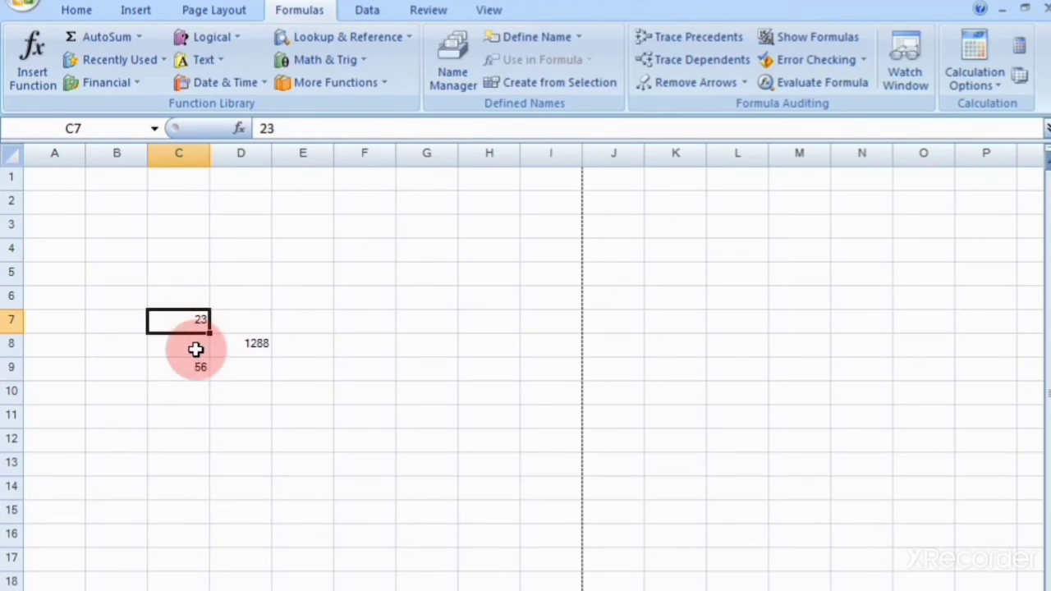
{"action": "left_click", "coordinate": [197, 367]}
{"action": "left_click", "coordinate": [257, 346]}
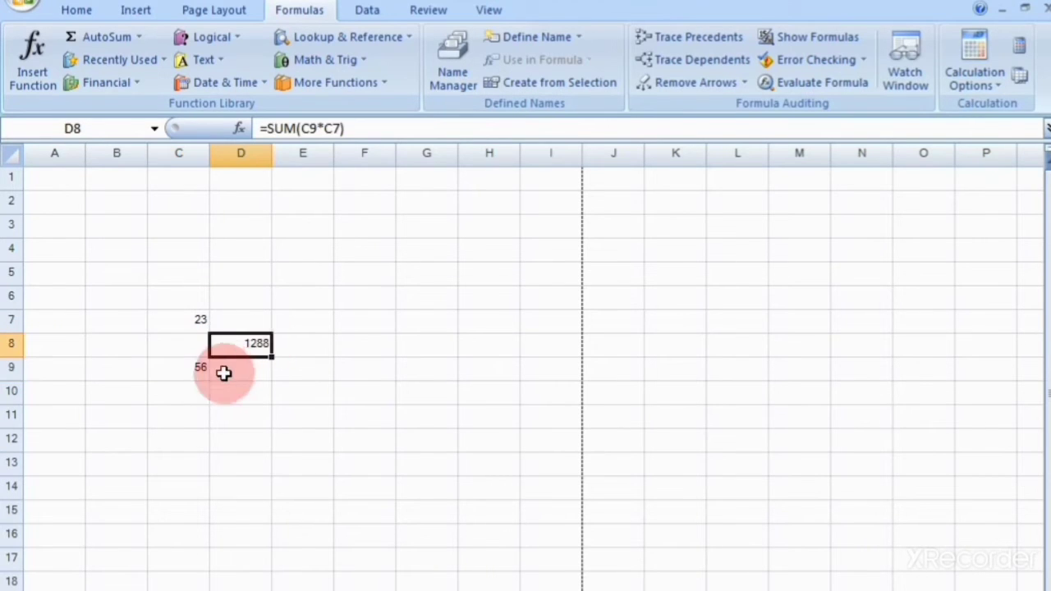
{"action": "left_click_drag", "start_coordinate": [205, 382], "coordinate": [199, 368]}
{"action": "left_click", "coordinate": [194, 315]}
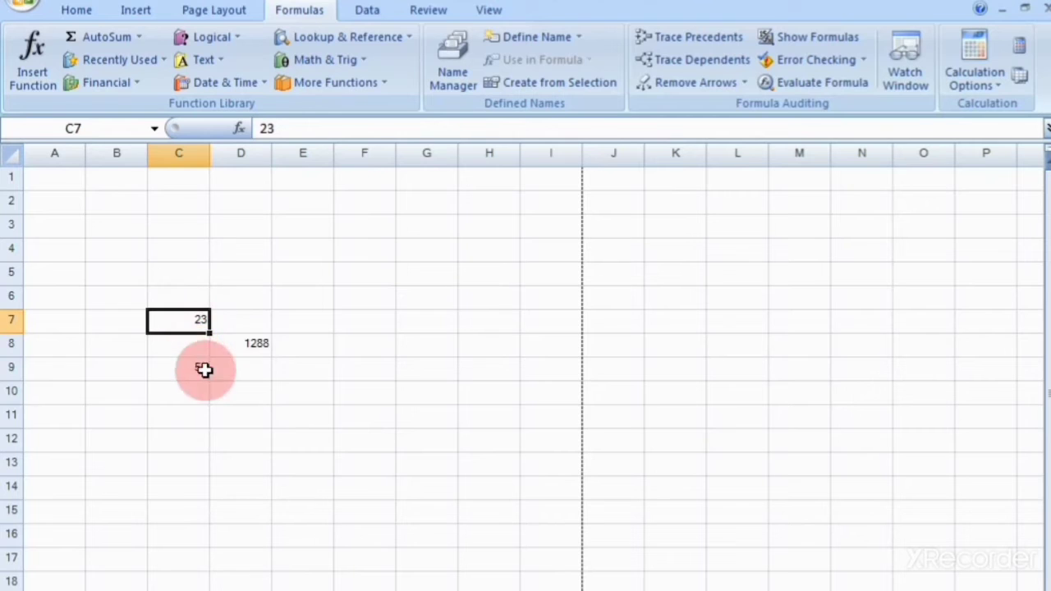
{"action": "left_click", "coordinate": [239, 346]}
- Change D8's * to / so =SUM(C9/C7) returns 2.4347826
{"action": "double_click", "coordinate": [239, 347]}
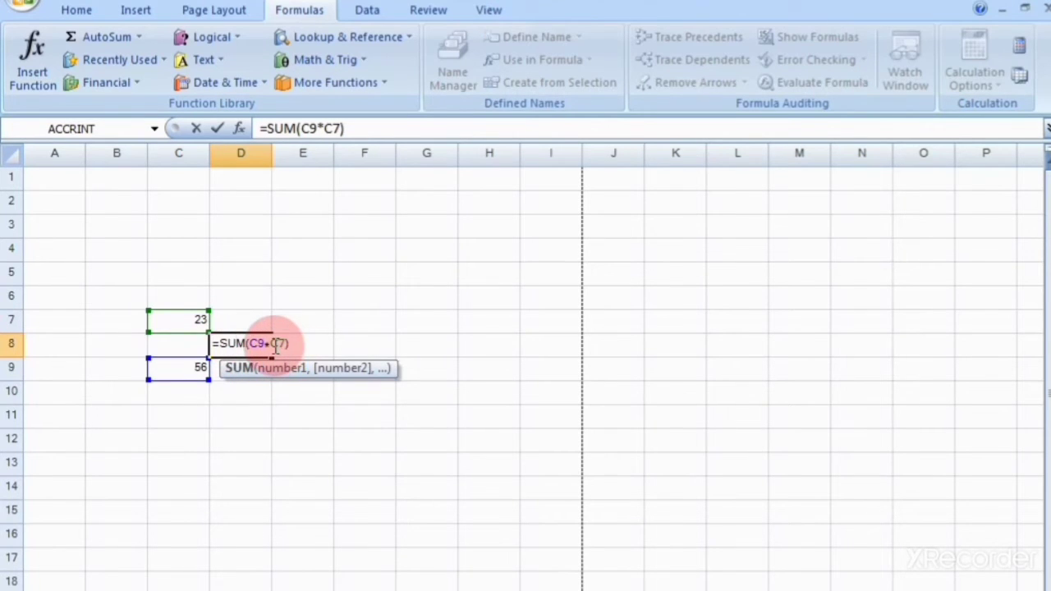
{"action": "left_click", "coordinate": [275, 346]}
{"action": "key", "text": "BackSpace"}
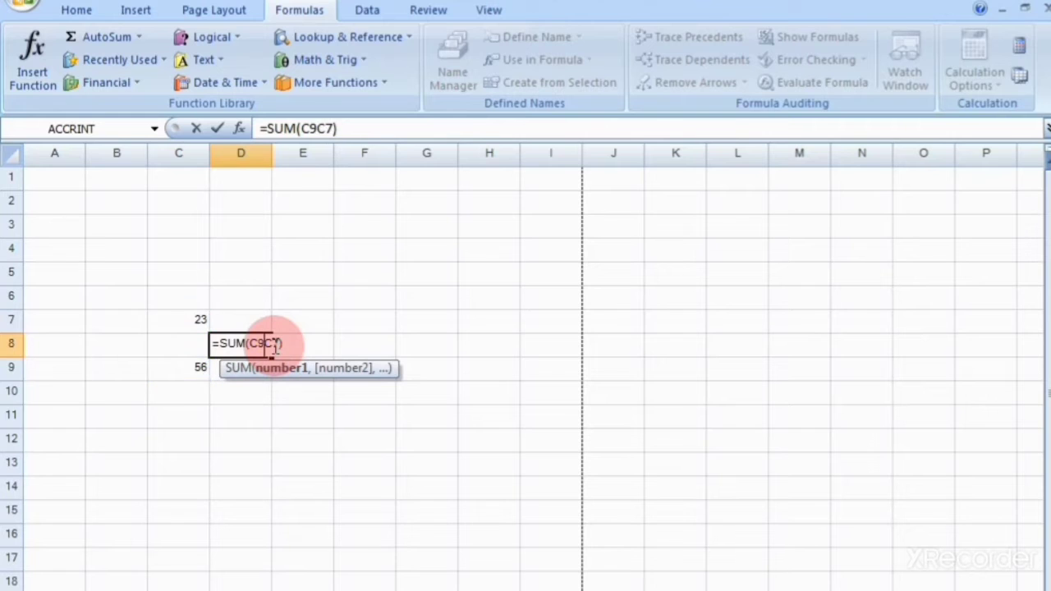
{"action": "type", "text": "/"}
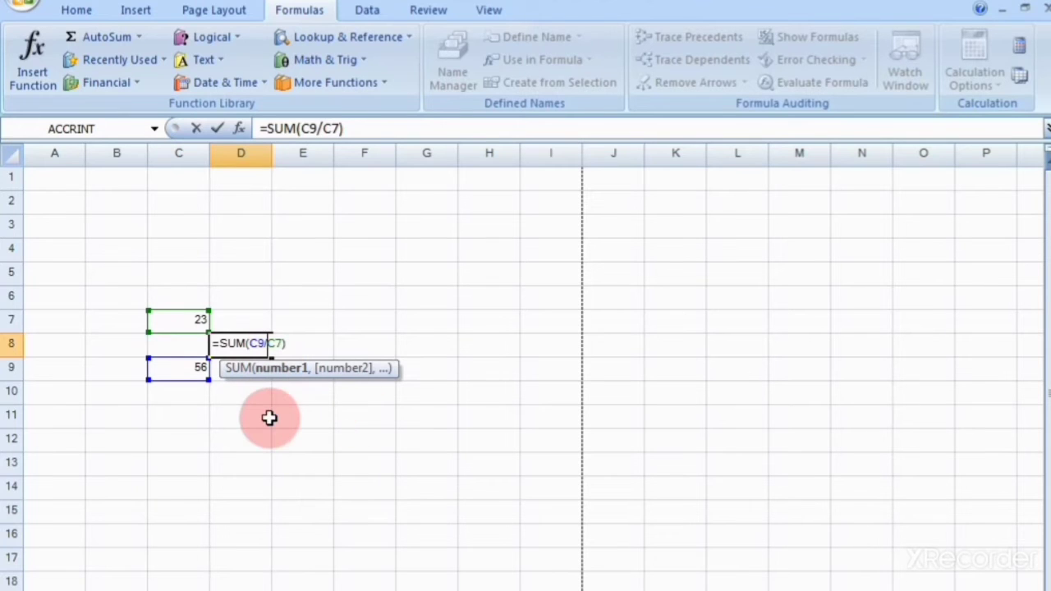
{"action": "key", "text": "Return"}
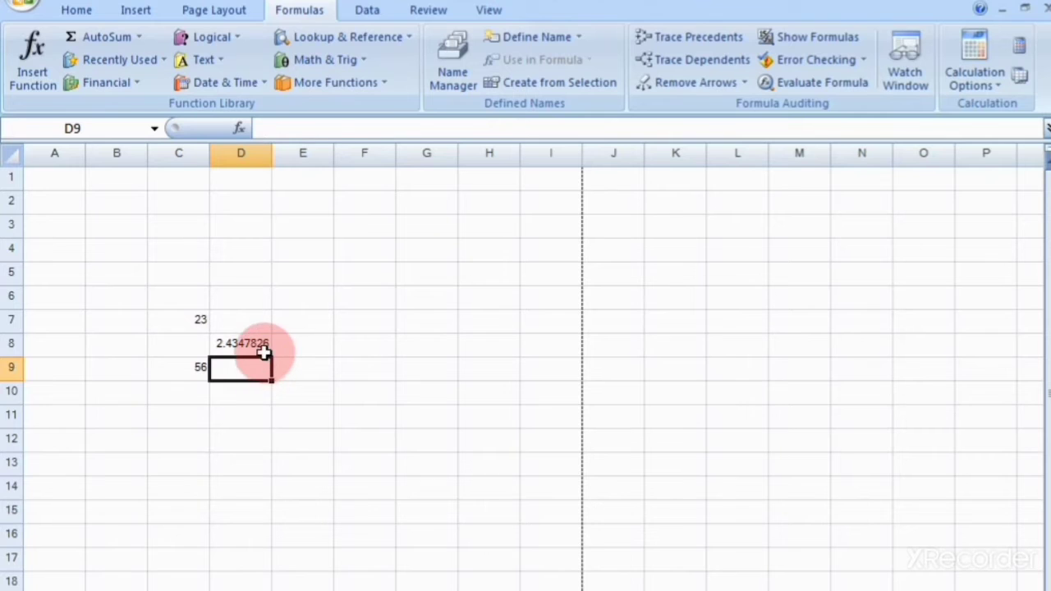
- Point out the division result in D8 and its operands in C7 and C9
{"action": "left_click", "coordinate": [261, 349]}
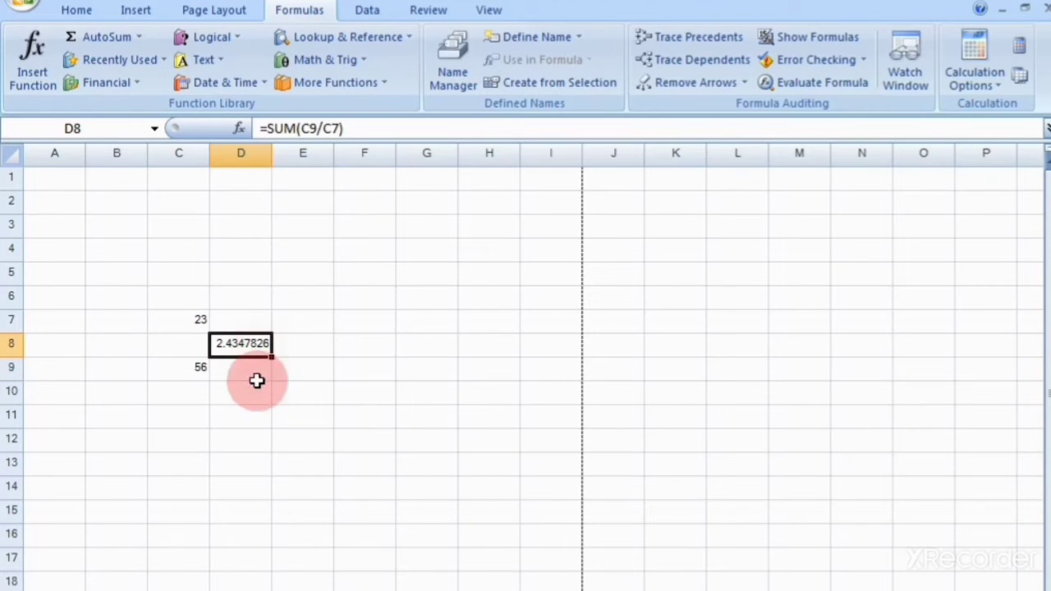
{"action": "left_click", "coordinate": [194, 369]}
{"action": "left_click", "coordinate": [194, 320]}
{"action": "left_click", "coordinate": [220, 344]}
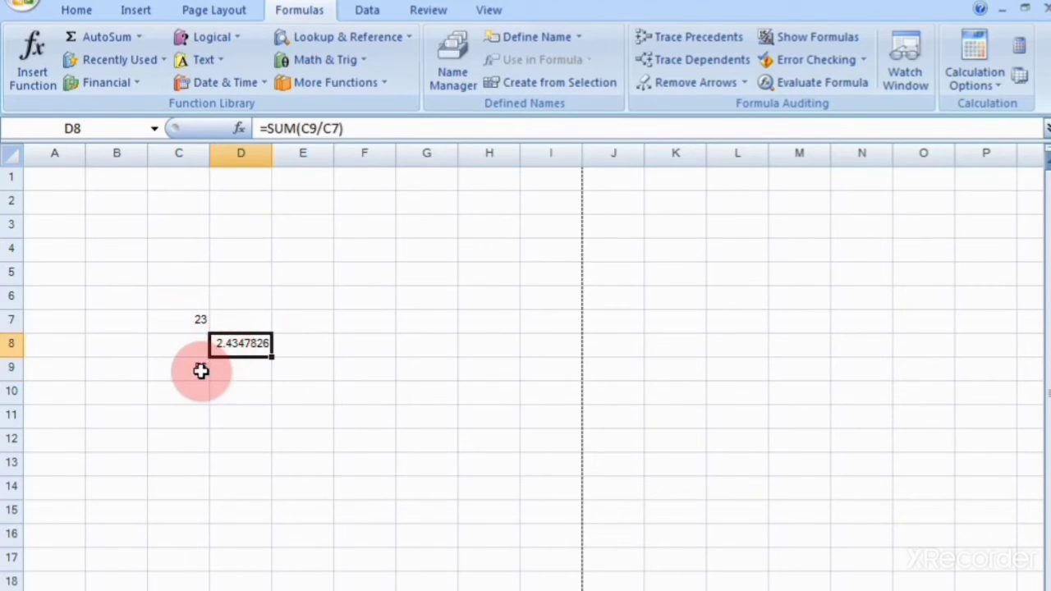
{"action": "left_click", "coordinate": [201, 369]}
{"action": "left_click", "coordinate": [201, 324]}
{"action": "left_click", "coordinate": [223, 345]}
{"action": "left_click", "coordinate": [202, 368]}
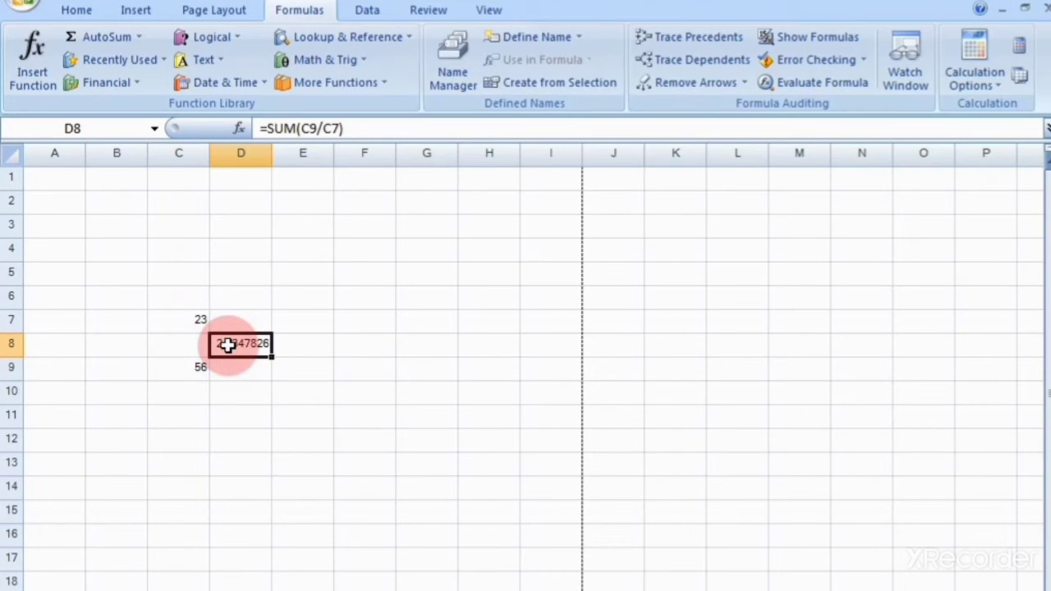
- Replace the / in D8 with - so =SUM(C9-C7) shows 33
{"action": "double_click", "coordinate": [230, 345]}
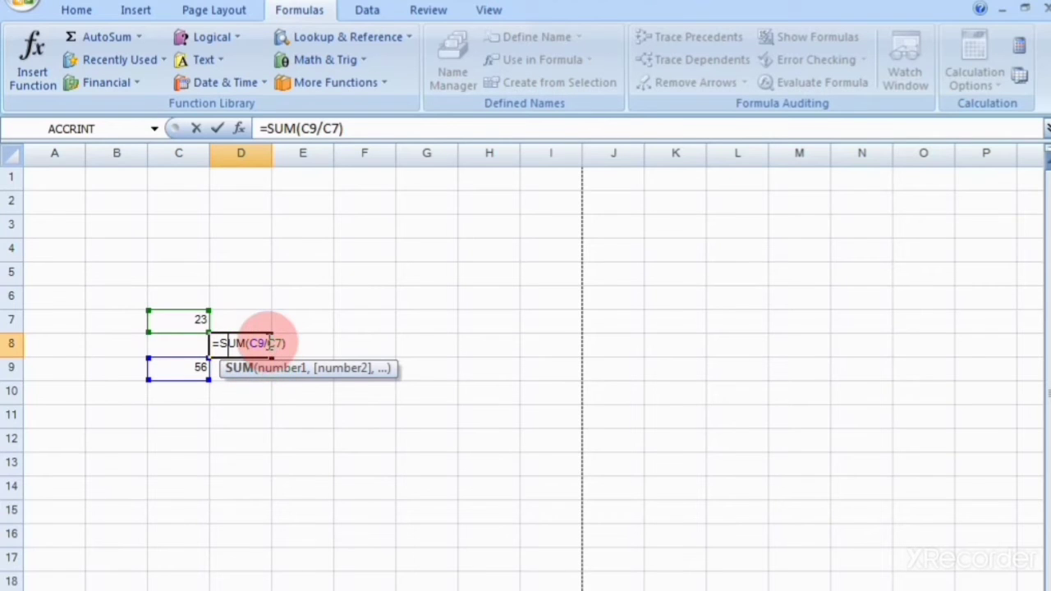
{"action": "left_click", "coordinate": [268, 343]}
{"action": "key", "text": "BackSpace"}
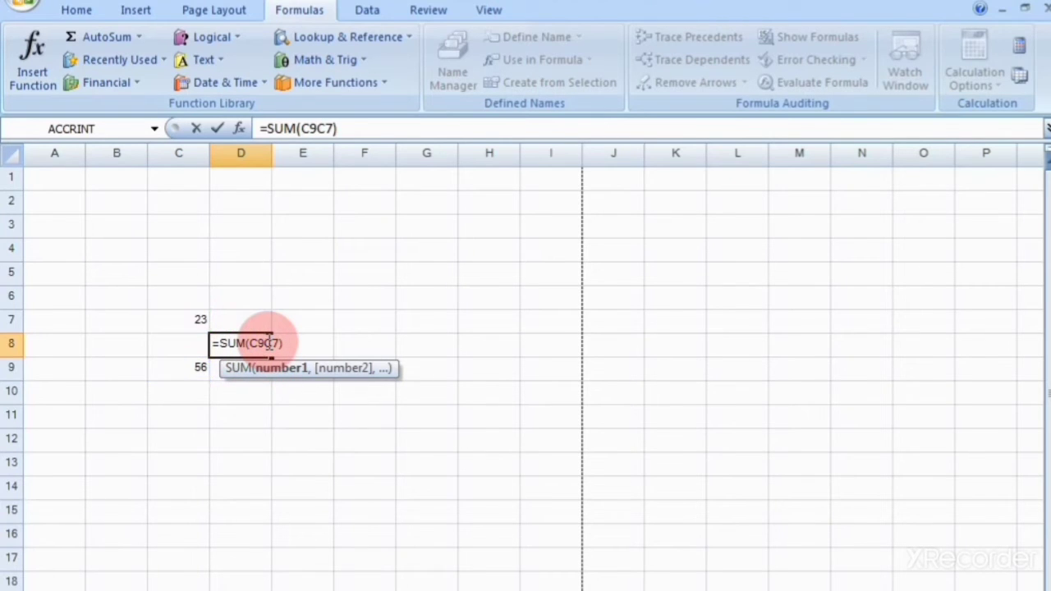
{"action": "type", "text": "-"}
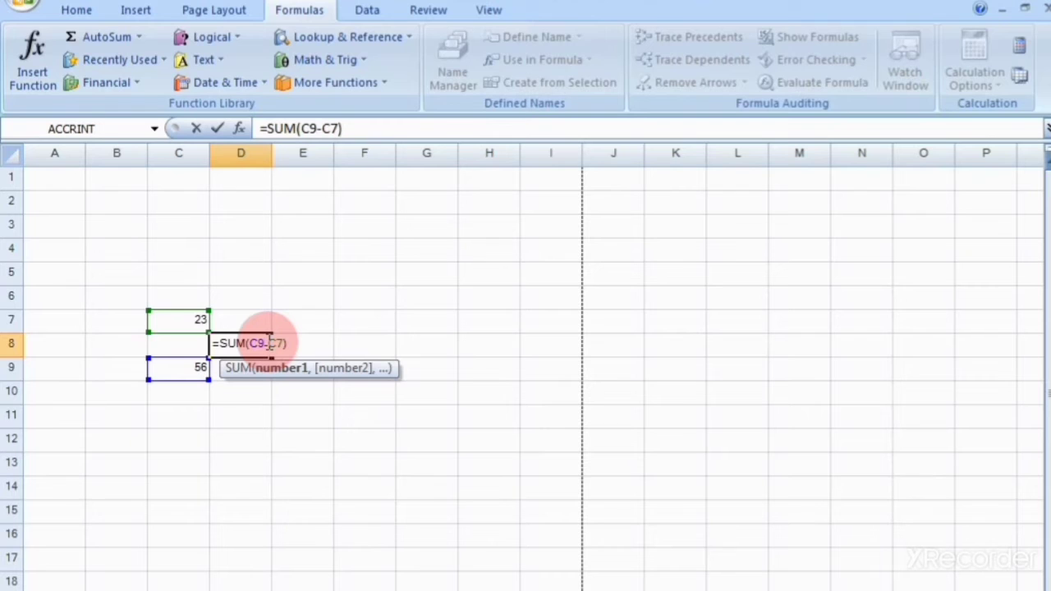
{"action": "key", "text": "Return"}
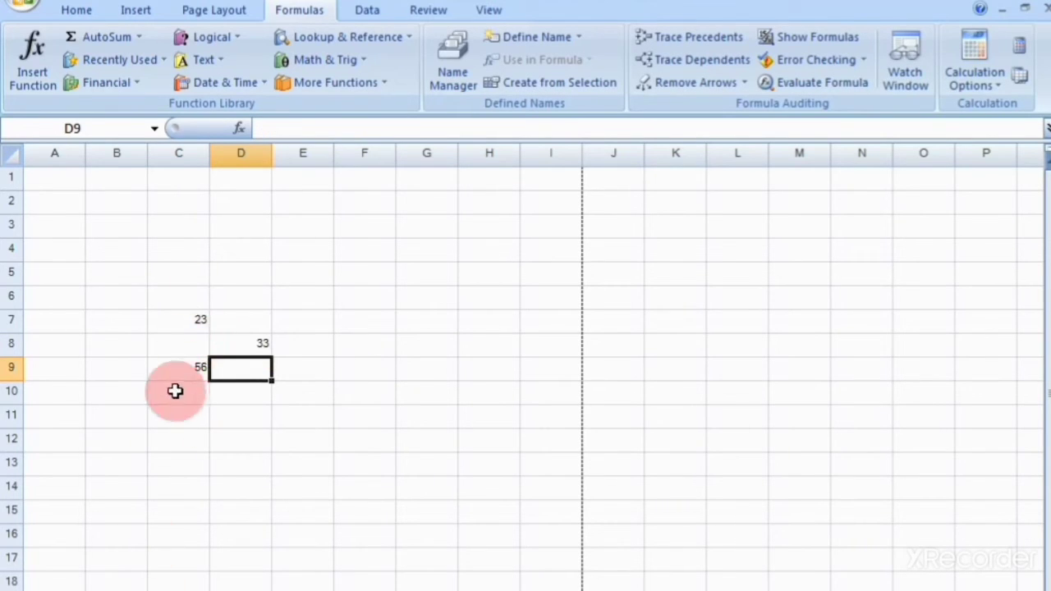
{"action": "left_click", "coordinate": [252, 339]}
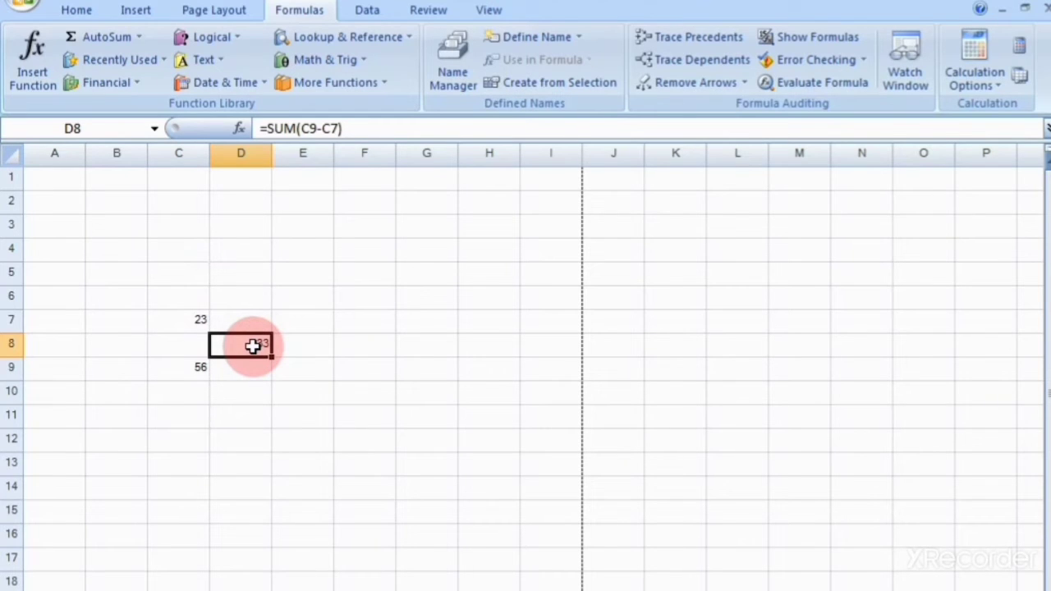
- Swap D8's minus for a plus so =SUM(C9+C7) returns 79
{"action": "double_click", "coordinate": [234, 349]}
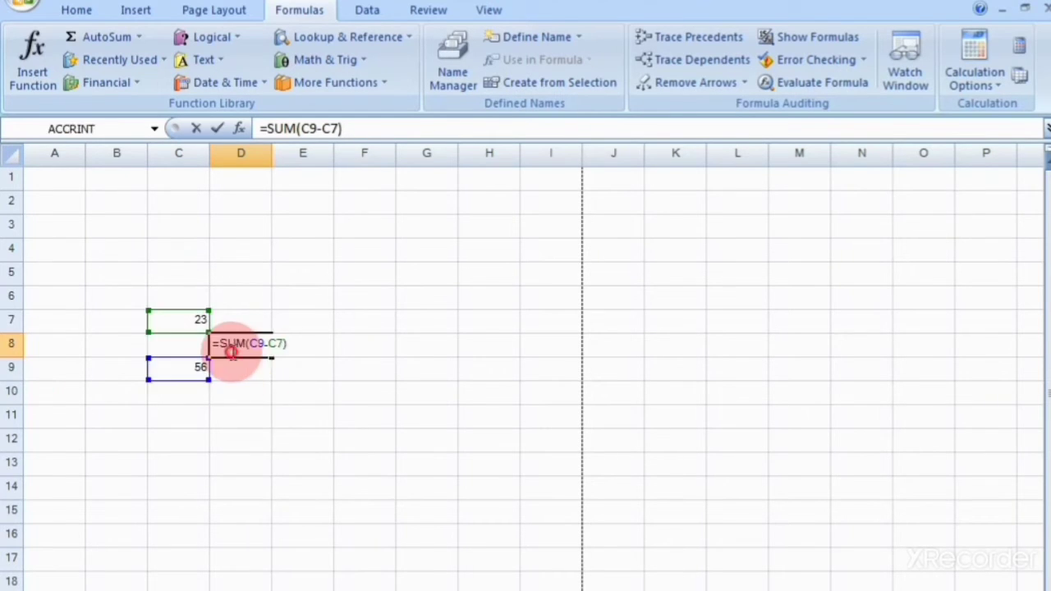
{"action": "left_click", "coordinate": [264, 342]}
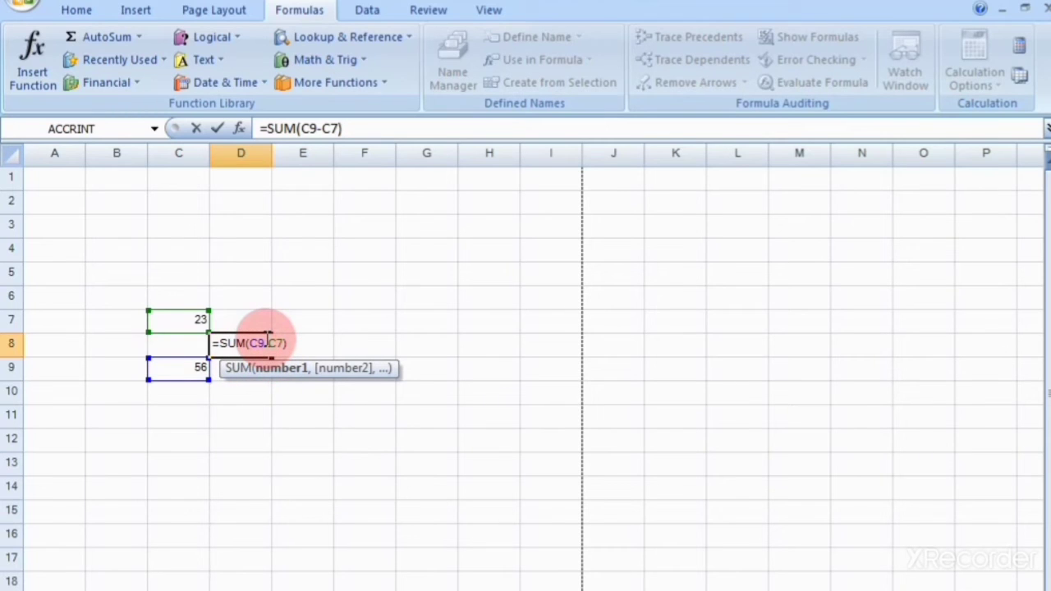
{"action": "key", "text": "BackSpace"}
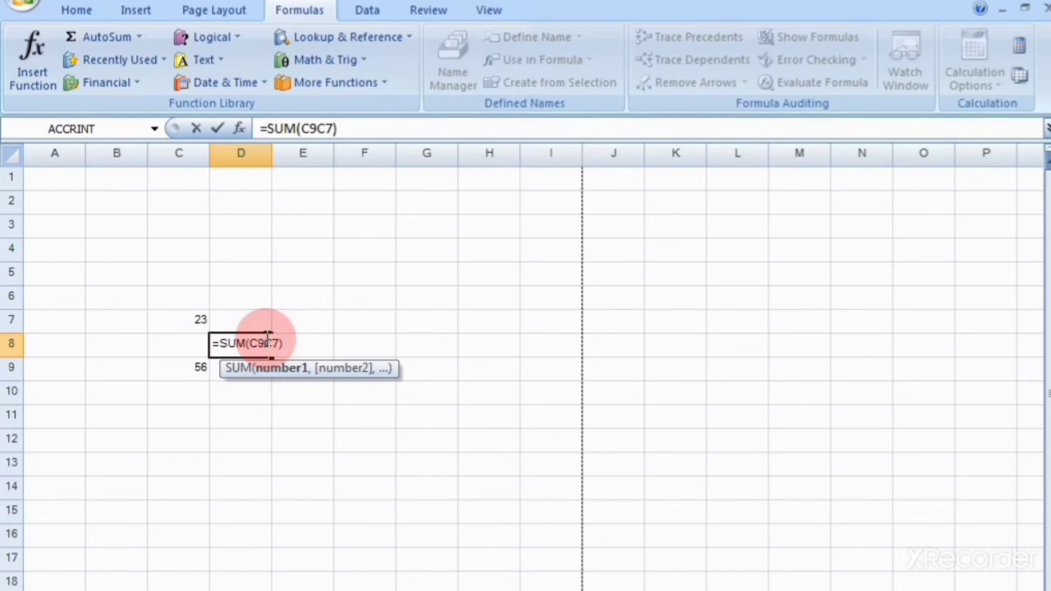
{"action": "type", "text": "+"}
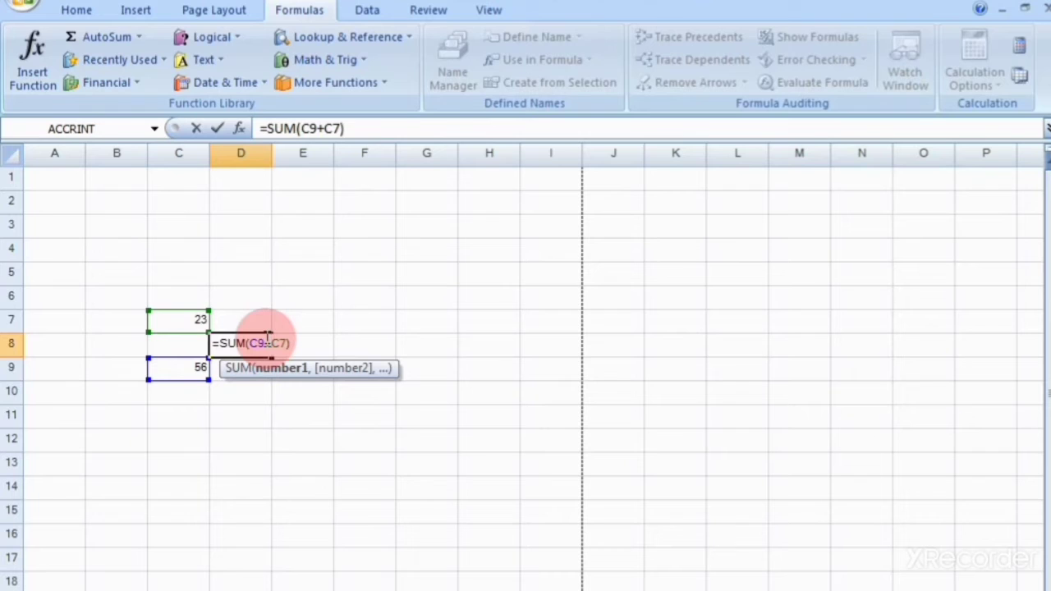
{"action": "key", "text": "BackSpace"}
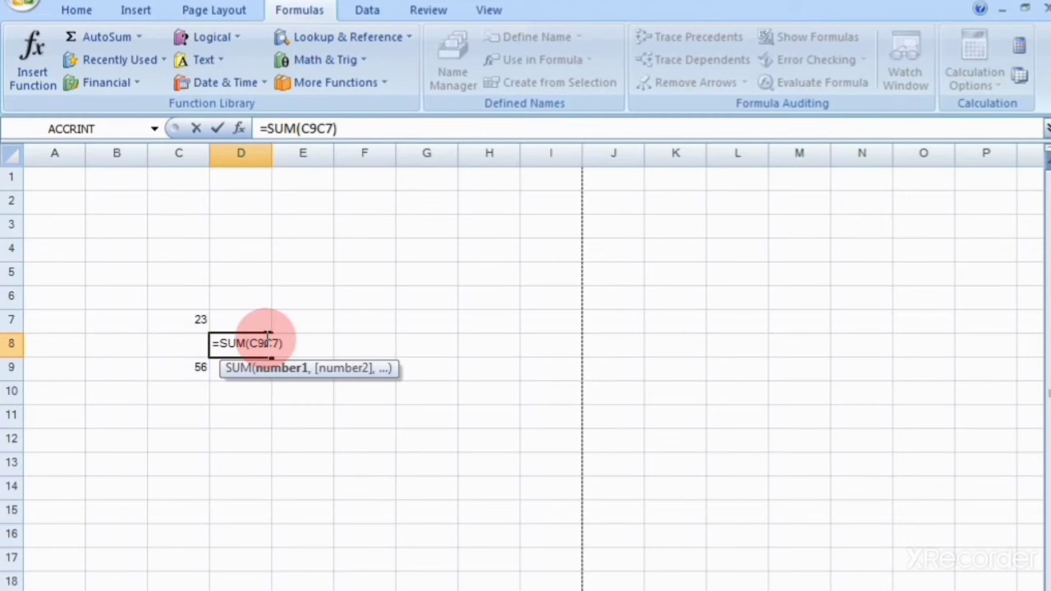
{"action": "key", "text": "BackSpace"}
{"action": "type", "text": "="}
{"action": "key", "text": "BackSpace"}
{"action": "type", "text": "+"}
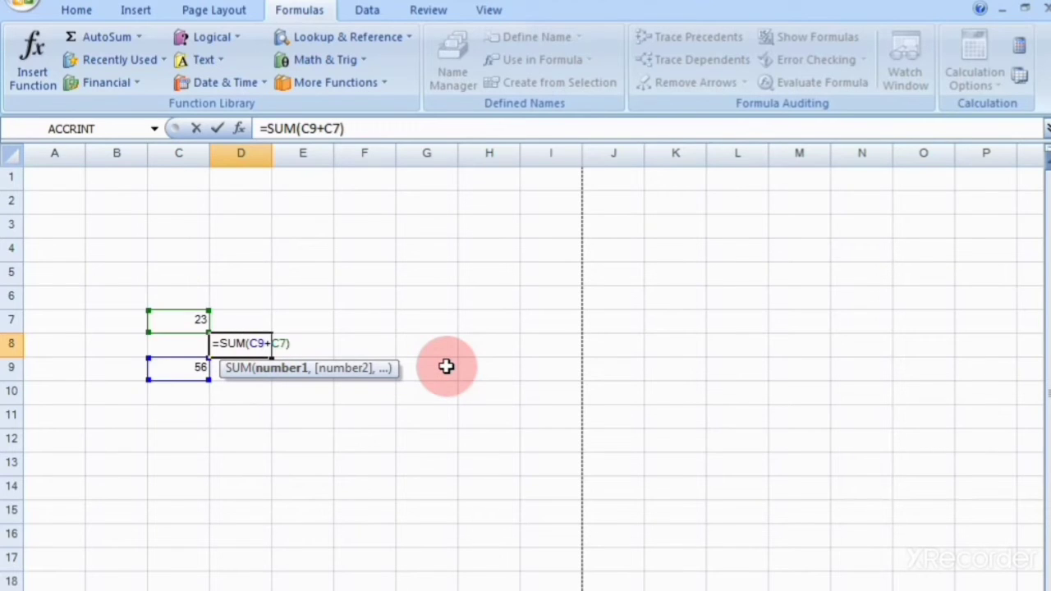
{"action": "key", "text": "Return"}
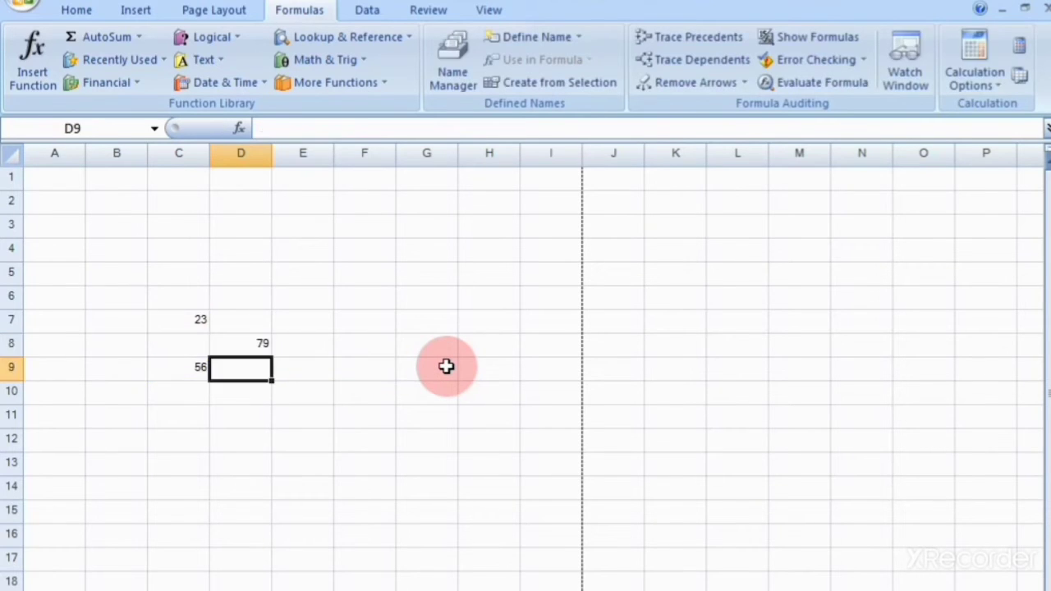
- Point out the operands 23 in C7 and 56 in C9 once more
{"action": "left_click", "coordinate": [204, 321]}
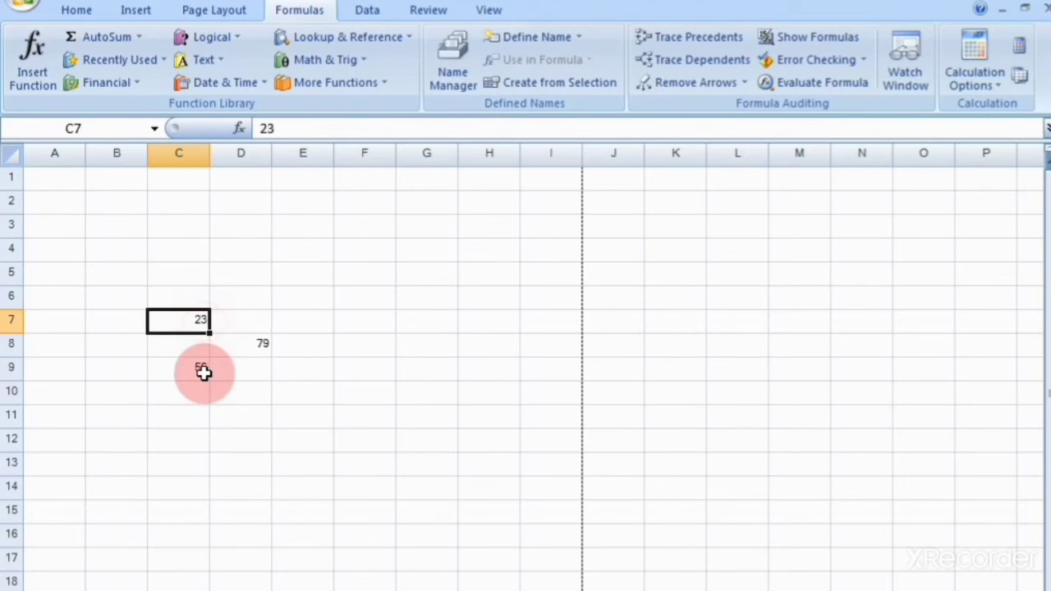
{"action": "left_click", "coordinate": [204, 371]}
{"action": "left_click", "coordinate": [205, 324]}
{"action": "left_click", "coordinate": [184, 371]}
{"action": "left_click", "coordinate": [188, 311]}
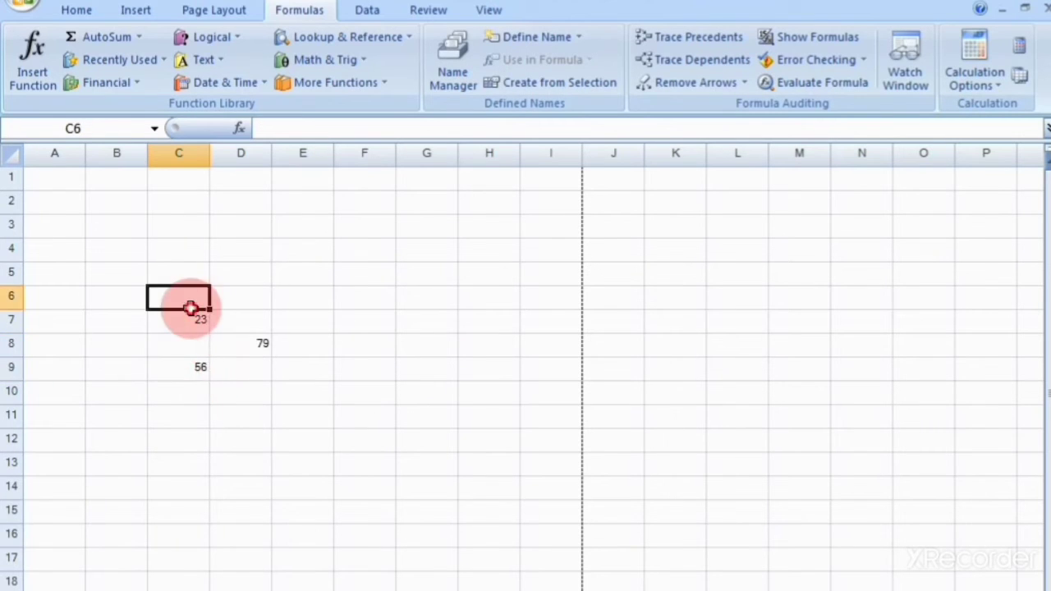
{"action": "left_click", "coordinate": [188, 368]}
{"action": "left_click", "coordinate": [188, 323]}
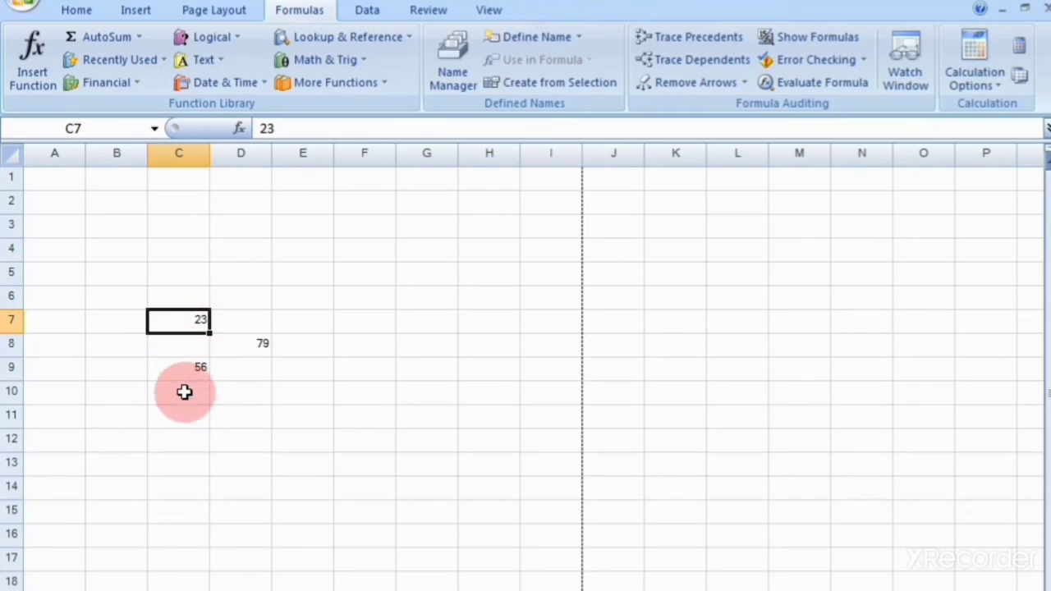
{"action": "left_click", "coordinate": [186, 368]}
{"action": "left_click", "coordinate": [194, 327]}
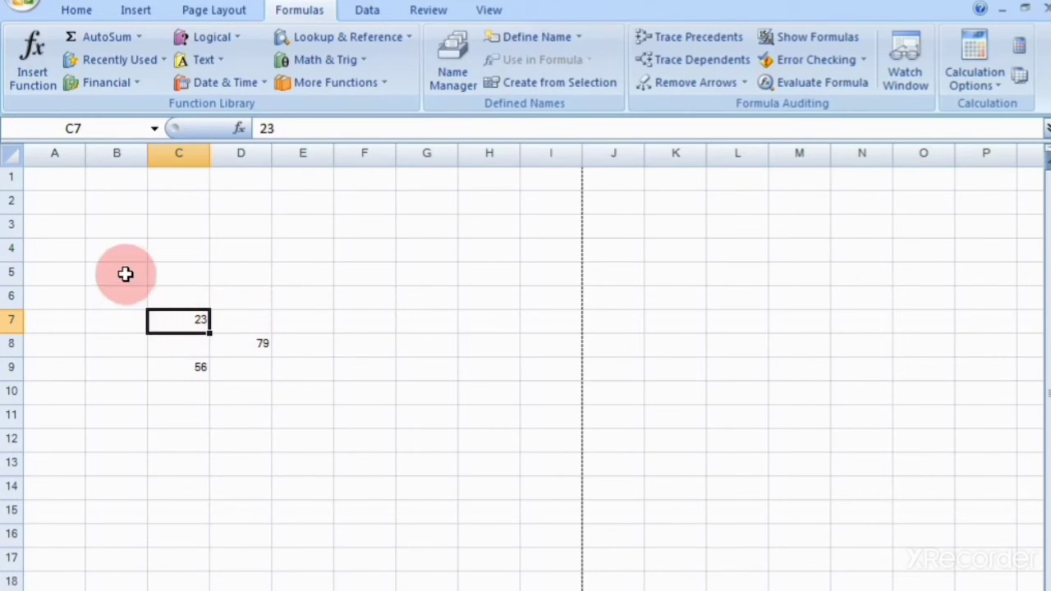
- Clear the sample numbers in B7:D10, show the AutoSum choices, and open the recent workbooks list
{"action": "left_click_drag", "start_coordinate": [139, 312], "coordinate": [266, 385]}
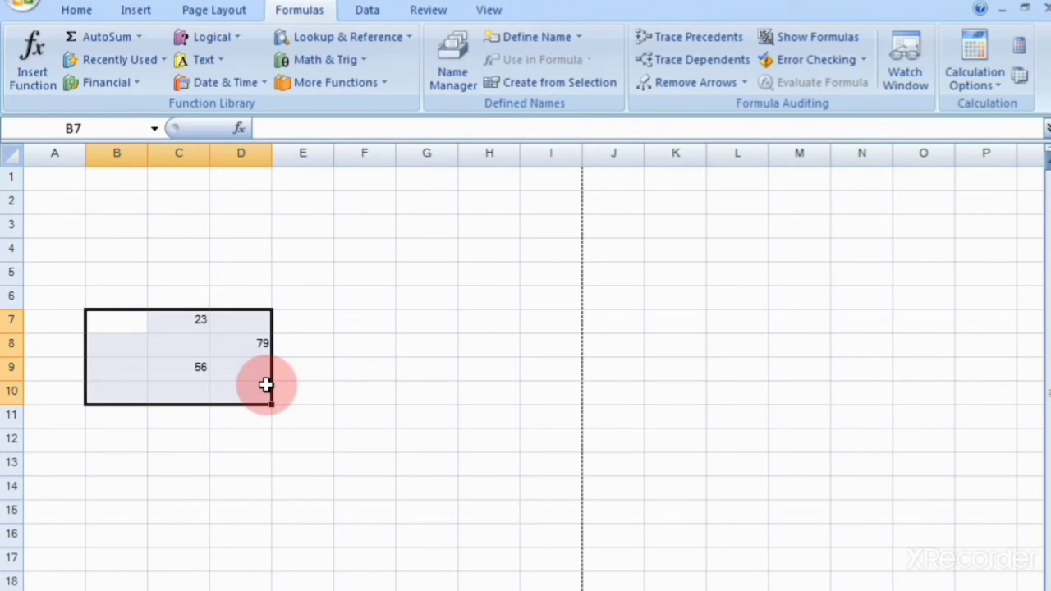
{"action": "left_click", "coordinate": [75, 184]}
{"action": "left_click", "coordinate": [138, 37]}
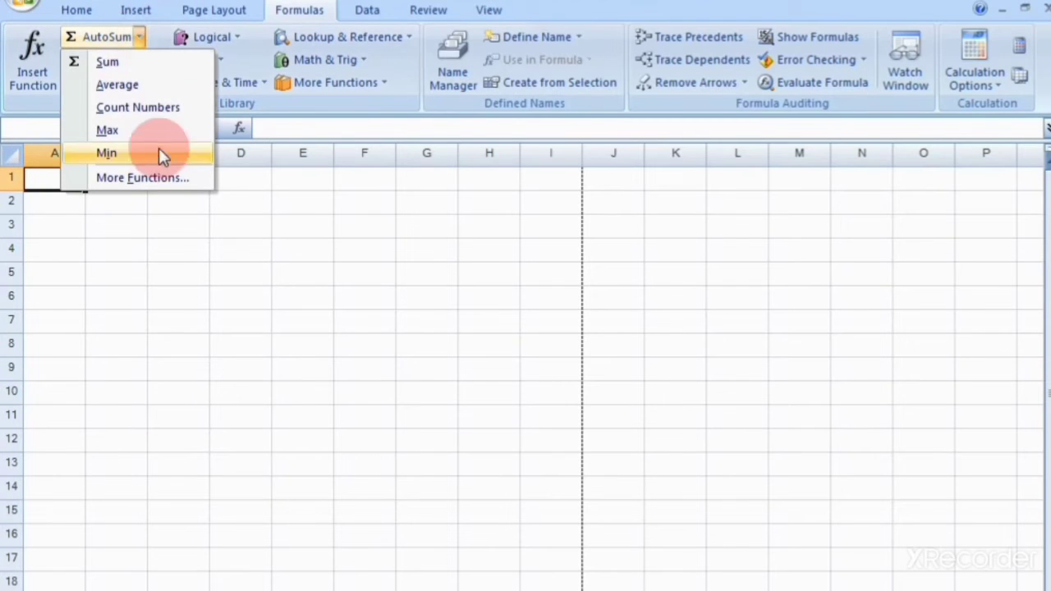
{"action": "left_click", "coordinate": [154, 282]}
{"action": "left_click", "coordinate": [54, 206]}
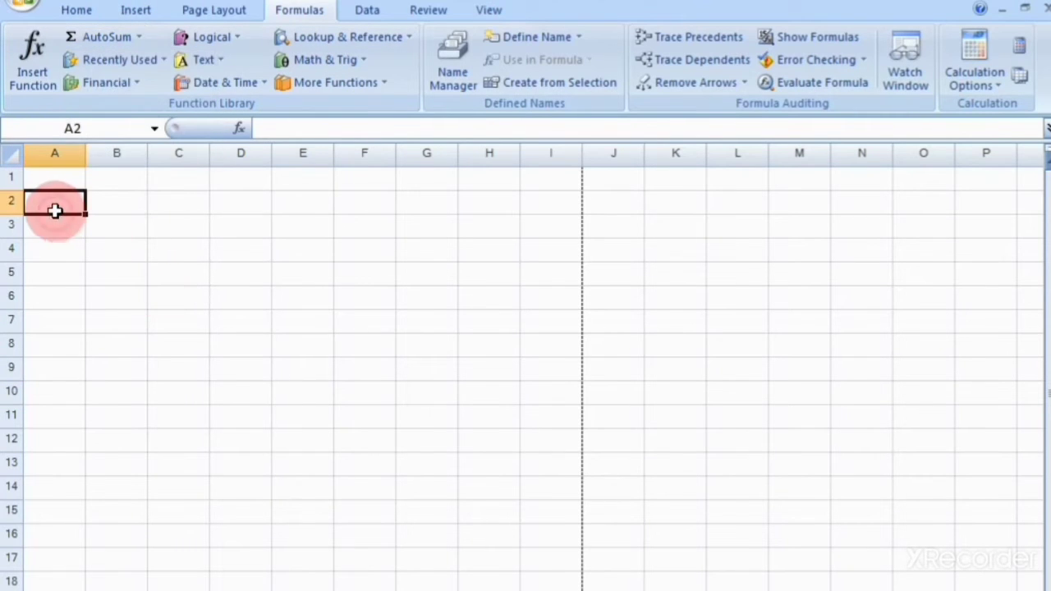
{"action": "left_click", "coordinate": [26, 6]}
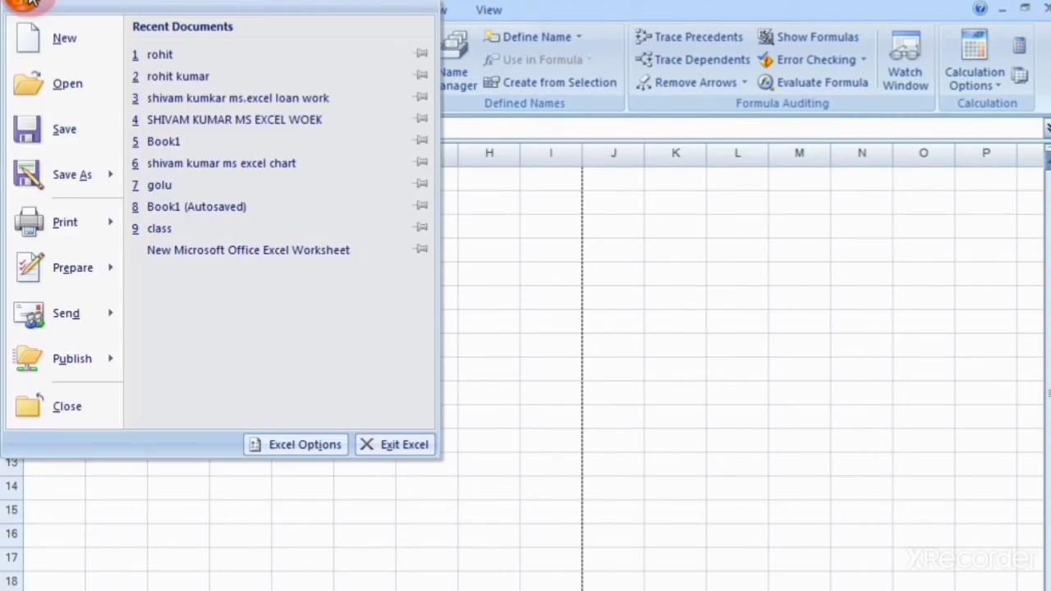
- Open the student marks workbook from Recent Documents and clear the H1:L10 result columns
{"action": "left_click", "coordinate": [171, 54]}
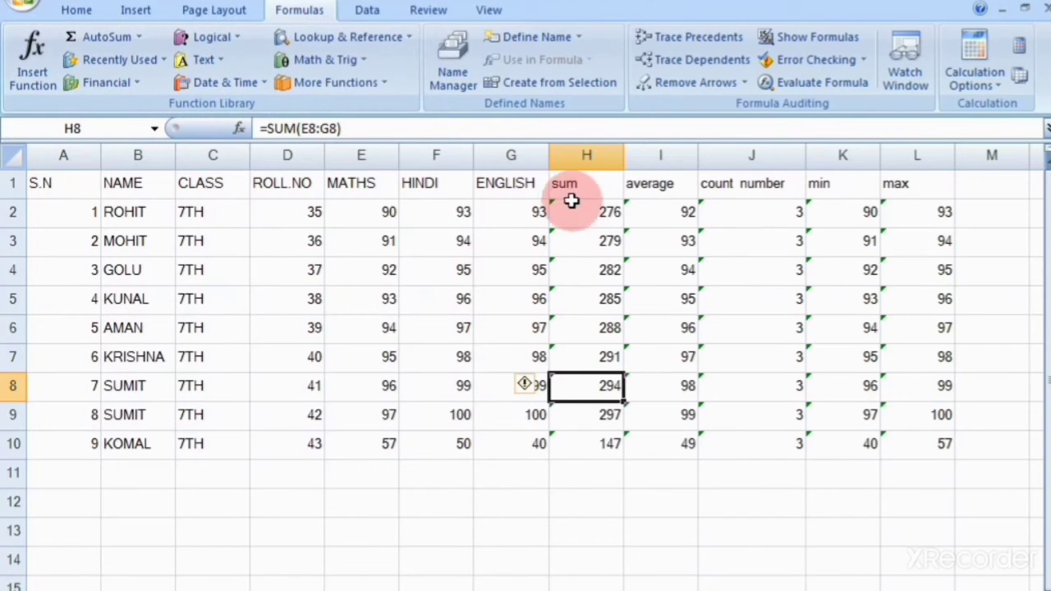
{"action": "left_click_drag", "start_coordinate": [564, 183], "coordinate": [940, 457]}
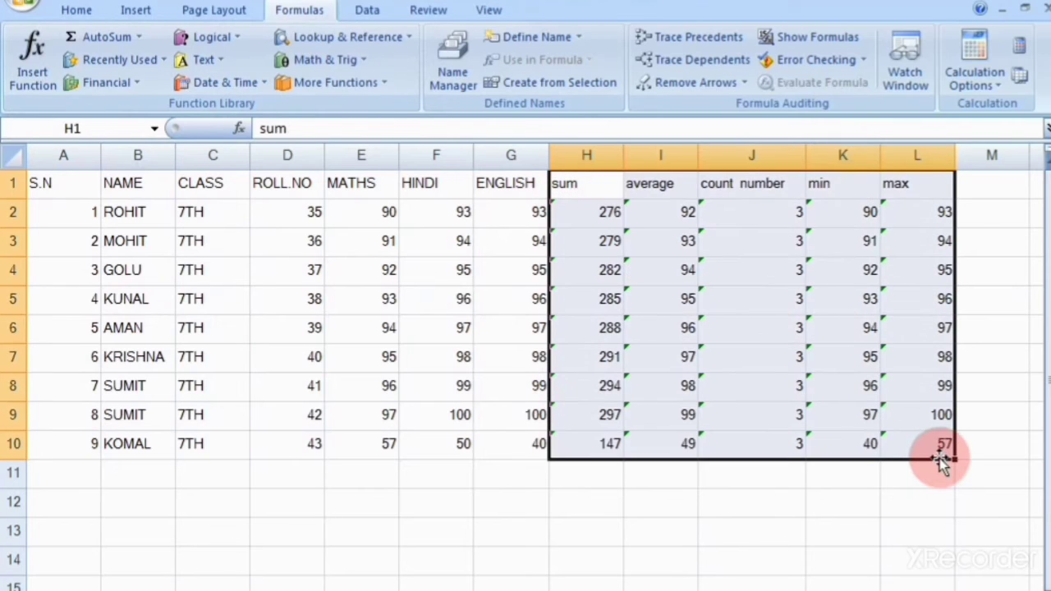
{"action": "key", "text": "Delete"}
{"action": "left_click", "coordinate": [586, 561]}
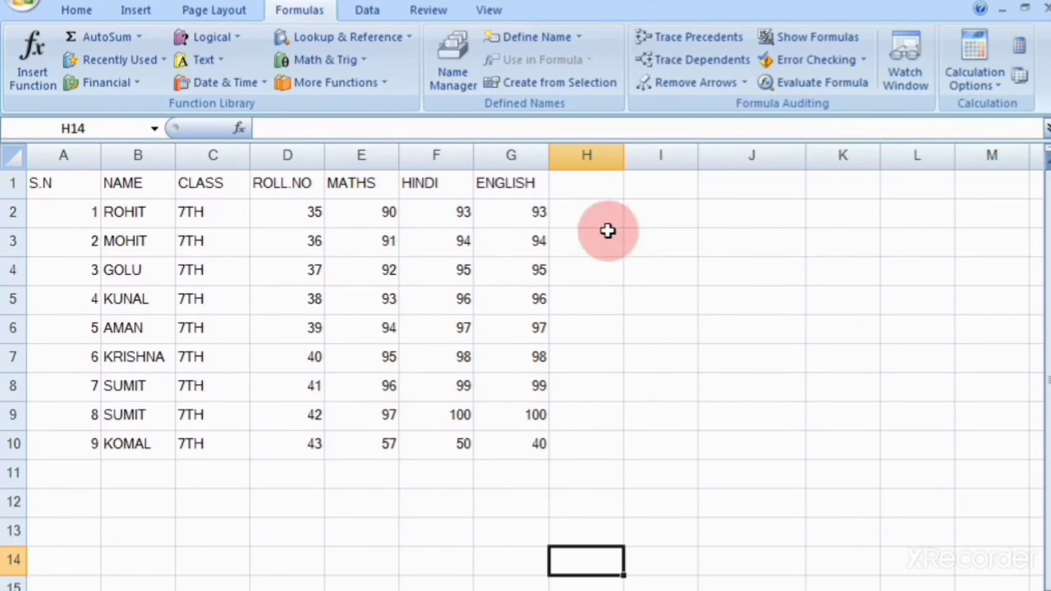
- Label H1 with the heading 'sum' after looking over the empty cells H1 to L1
{"action": "scroll", "coordinate": [526, 367], "scroll_direction": "down", "scroll_amount": 1, "text": "ctrl"}
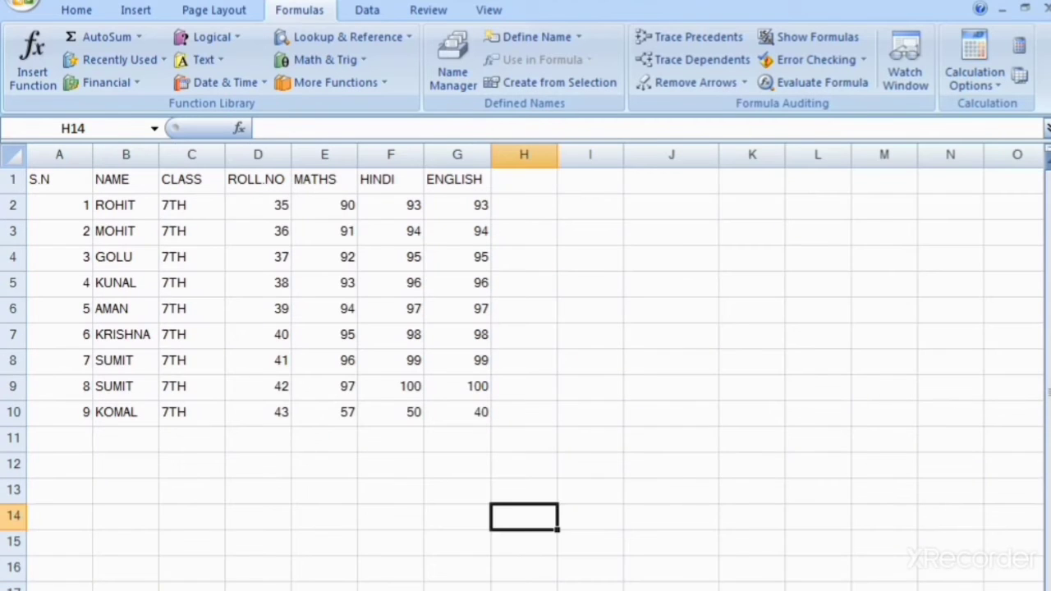
{"action": "scroll", "coordinate": [525, 367], "scroll_direction": "down", "scroll_amount": 1, "text": "ctrl"}
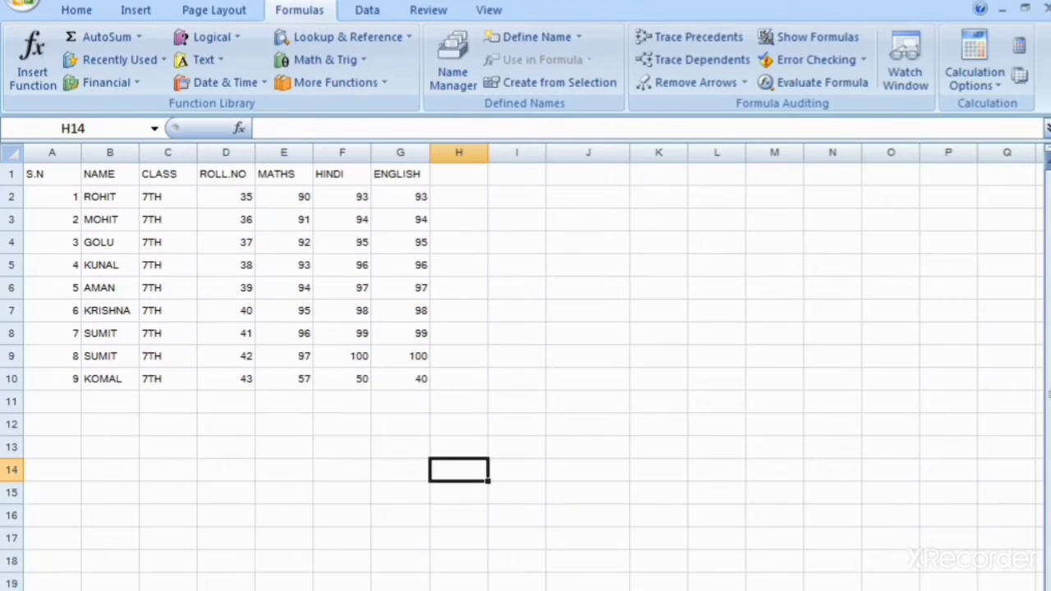
{"action": "left_click", "coordinate": [132, 402]}
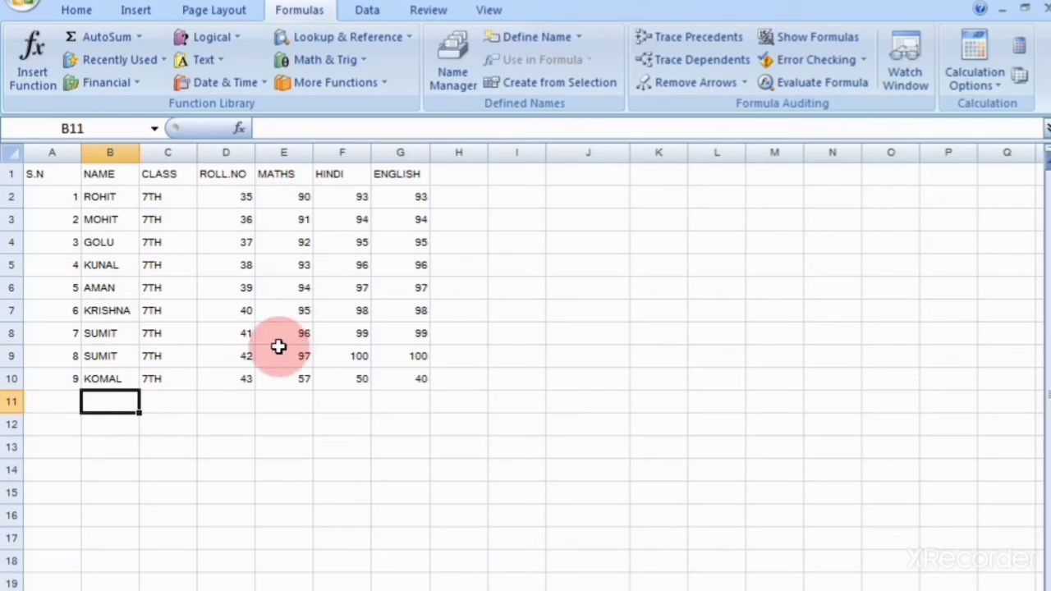
{"action": "left_click", "coordinate": [464, 176]}
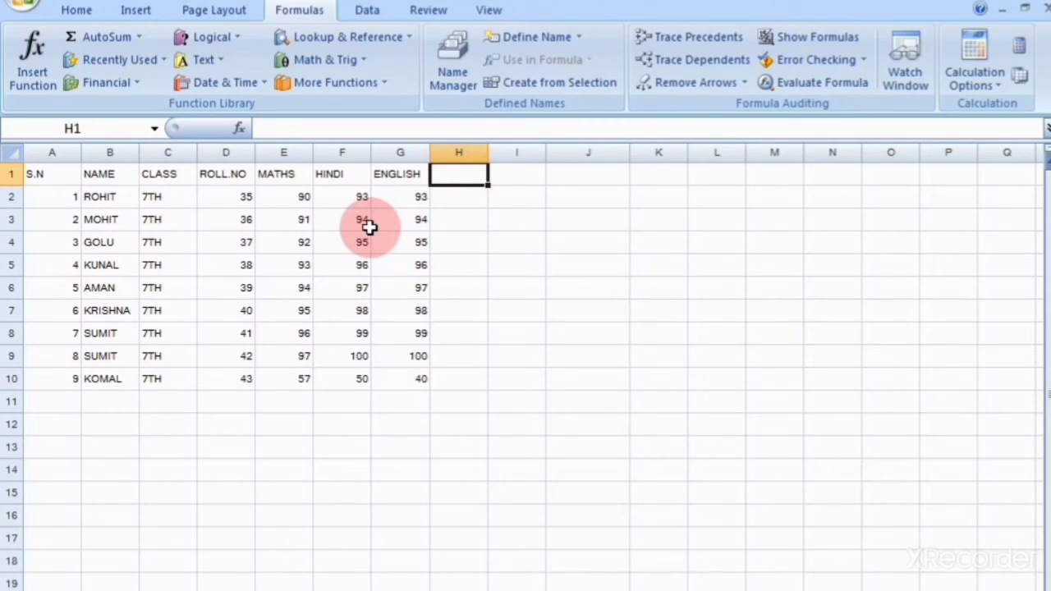
{"action": "left_click", "coordinate": [506, 184]}
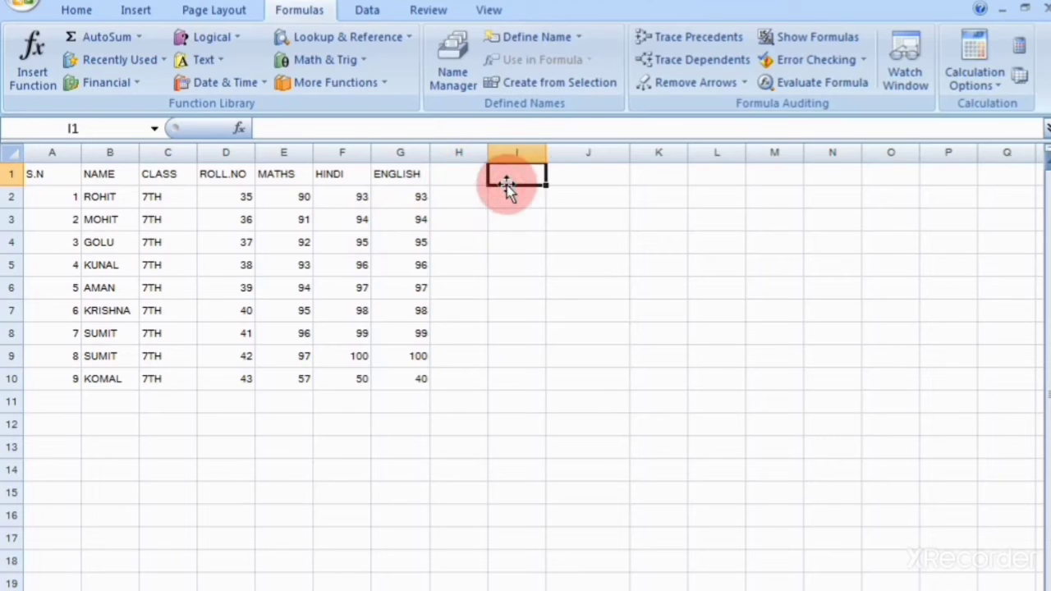
{"action": "left_click", "coordinate": [554, 177]}
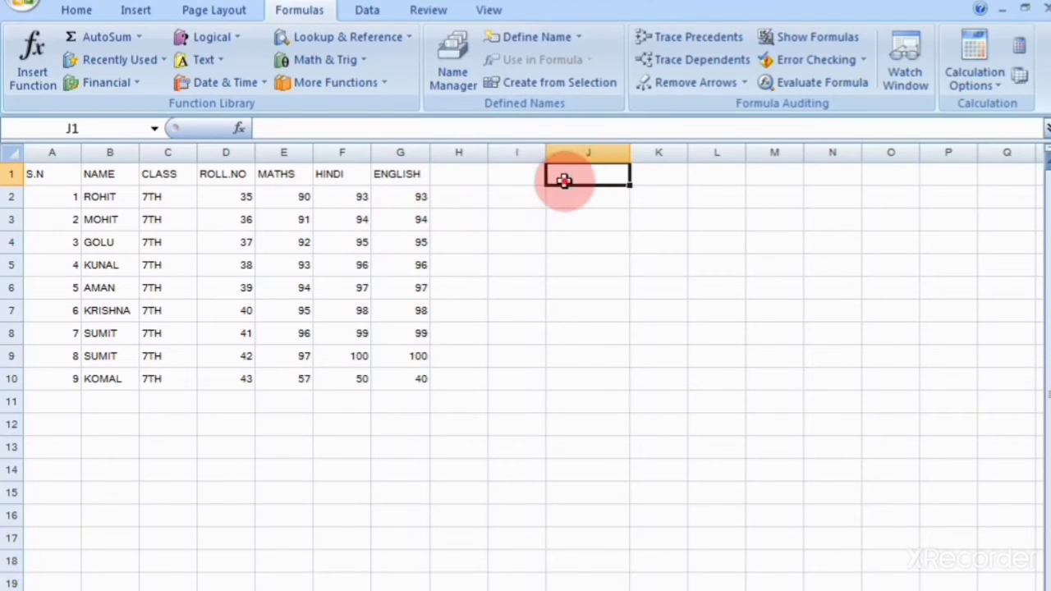
{"action": "left_click", "coordinate": [664, 182]}
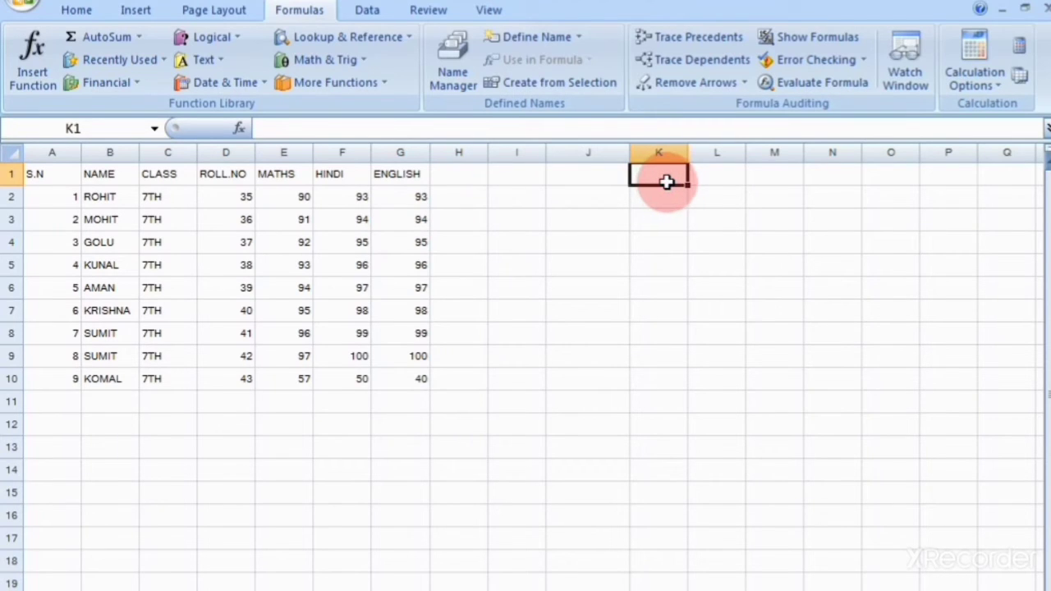
{"action": "left_click", "coordinate": [698, 177]}
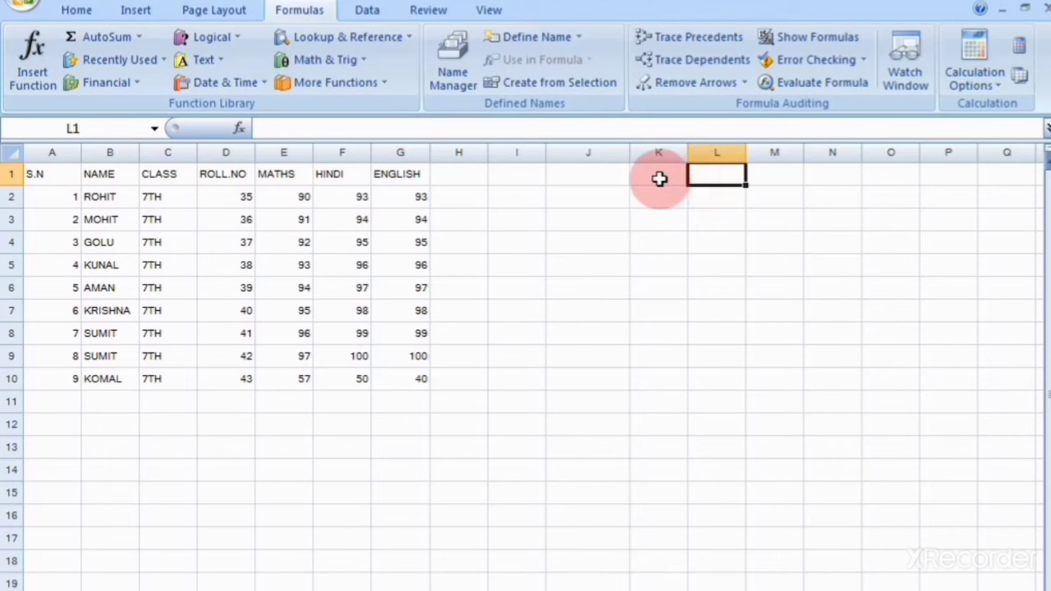
{"action": "left_click", "coordinate": [661, 179]}
{"action": "left_click", "coordinate": [708, 179]}
{"action": "left_click", "coordinate": [668, 180]}
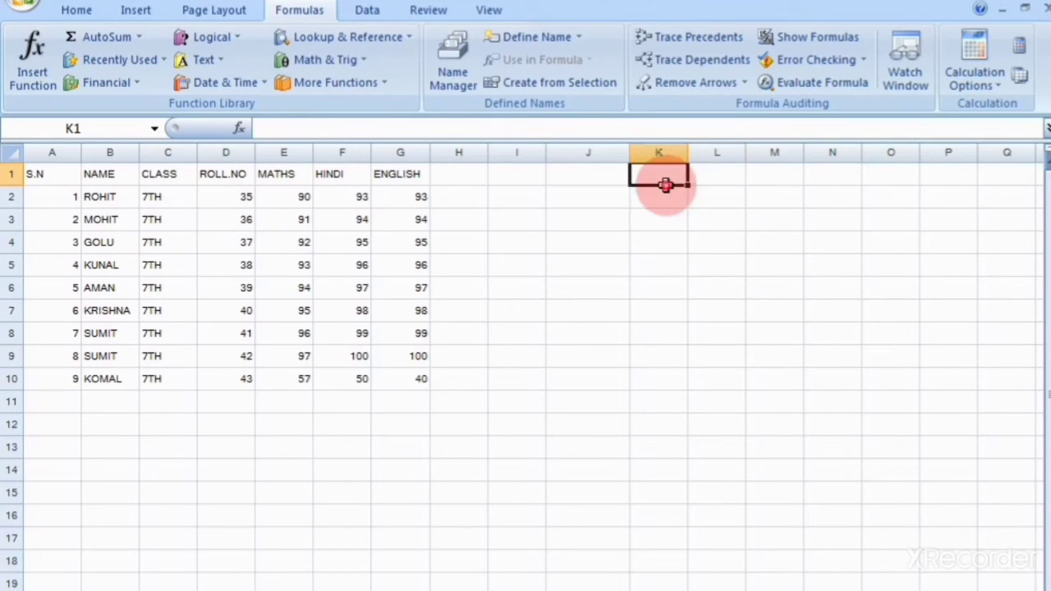
{"action": "left_click", "coordinate": [451, 175]}
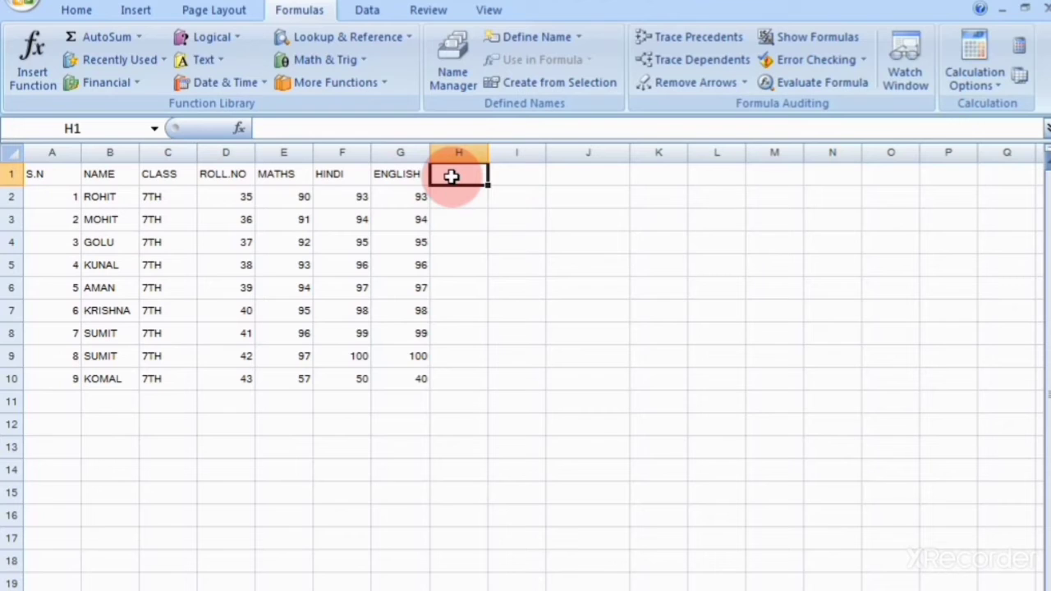
{"action": "type", "text": "sum"}
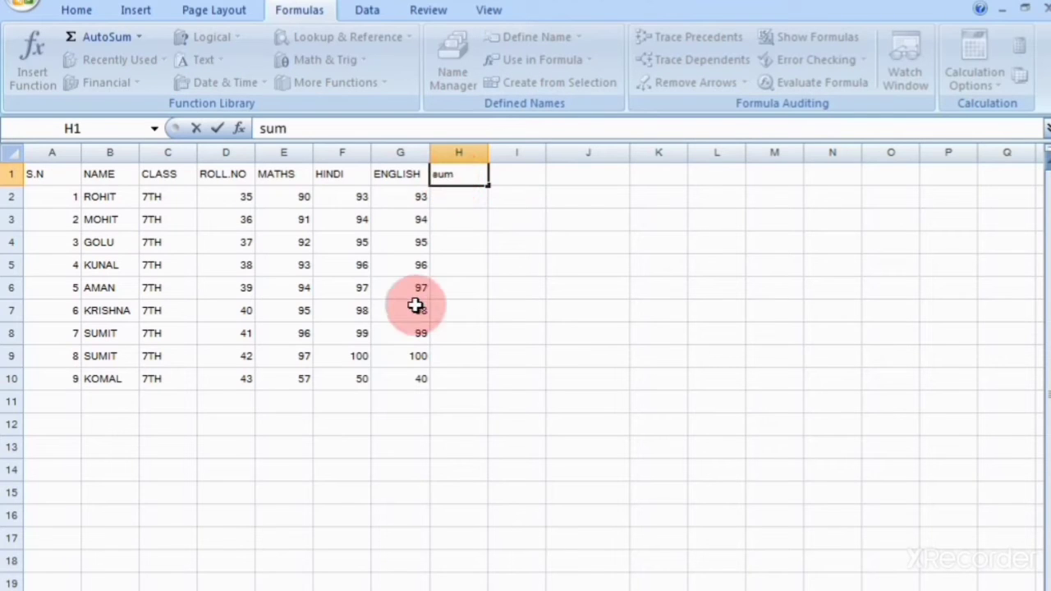
{"action": "left_click", "coordinate": [473, 199]}
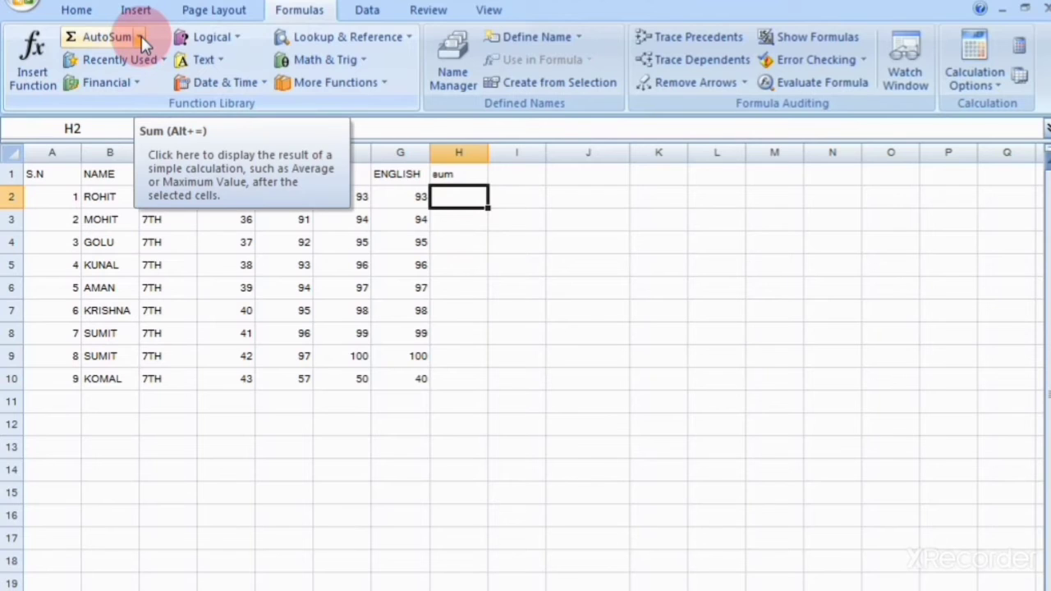
- In H2 enter =SUM(E2:G2), totalling the first student's marks as 276
{"action": "type", "text": "="}
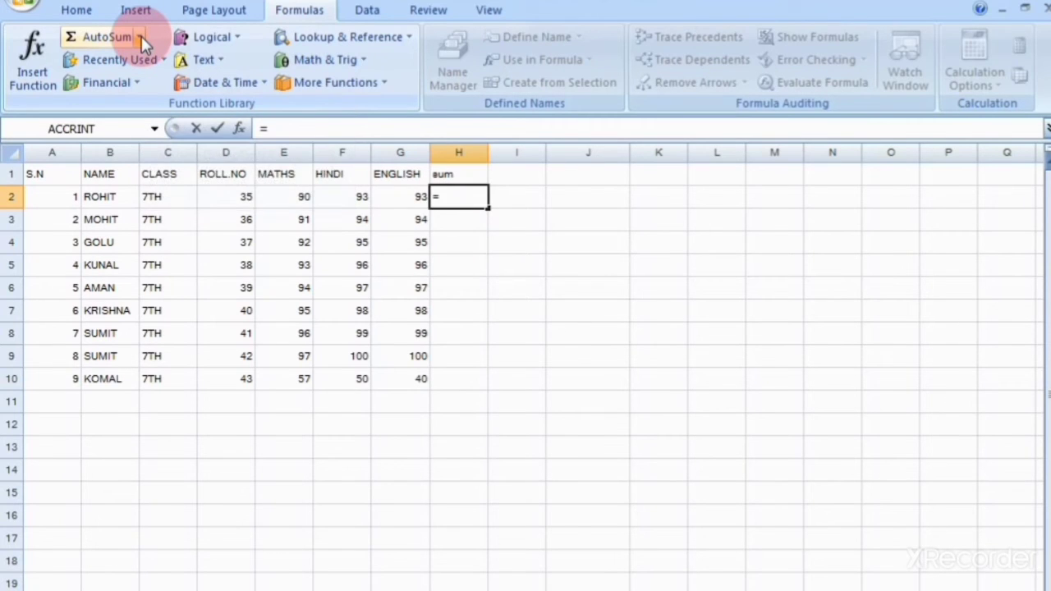
{"action": "type", "text": "su"}
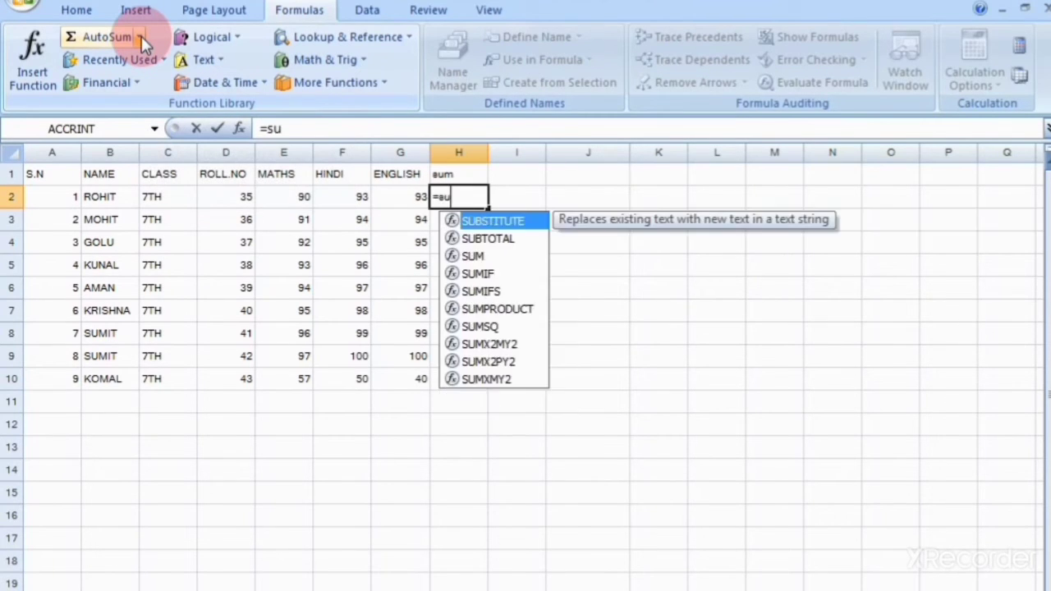
{"action": "type", "text": "m"}
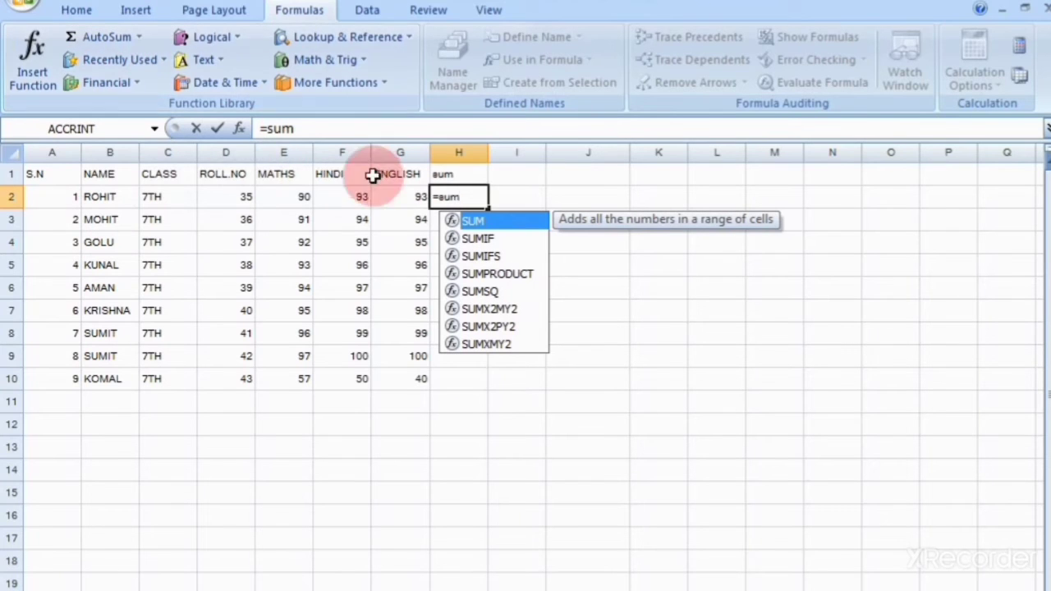
{"action": "double_click", "coordinate": [488, 221]}
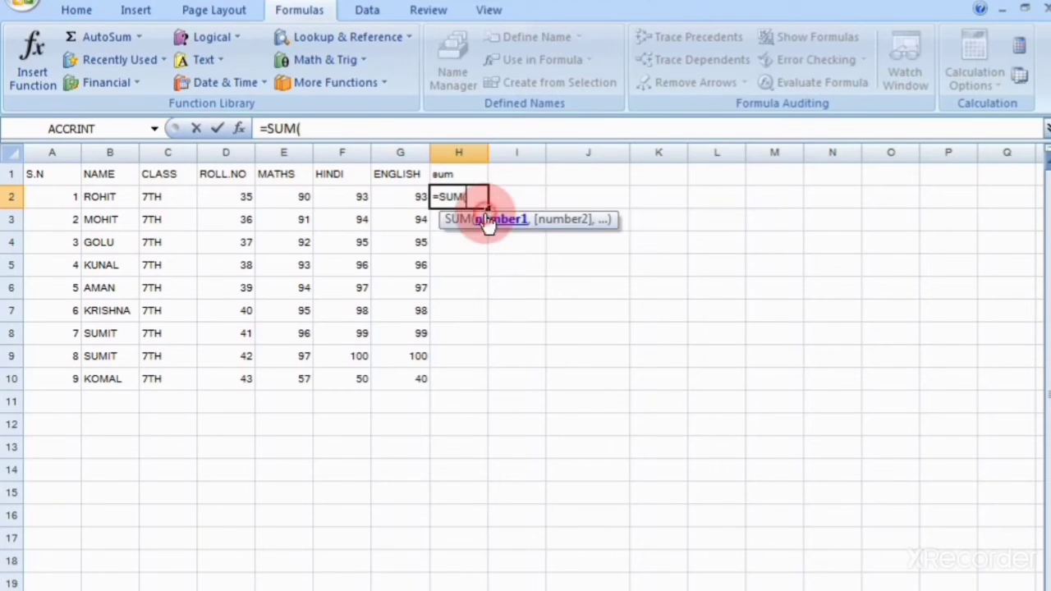
{"action": "left_click_drag", "start_coordinate": [284, 197], "coordinate": [393, 197]}
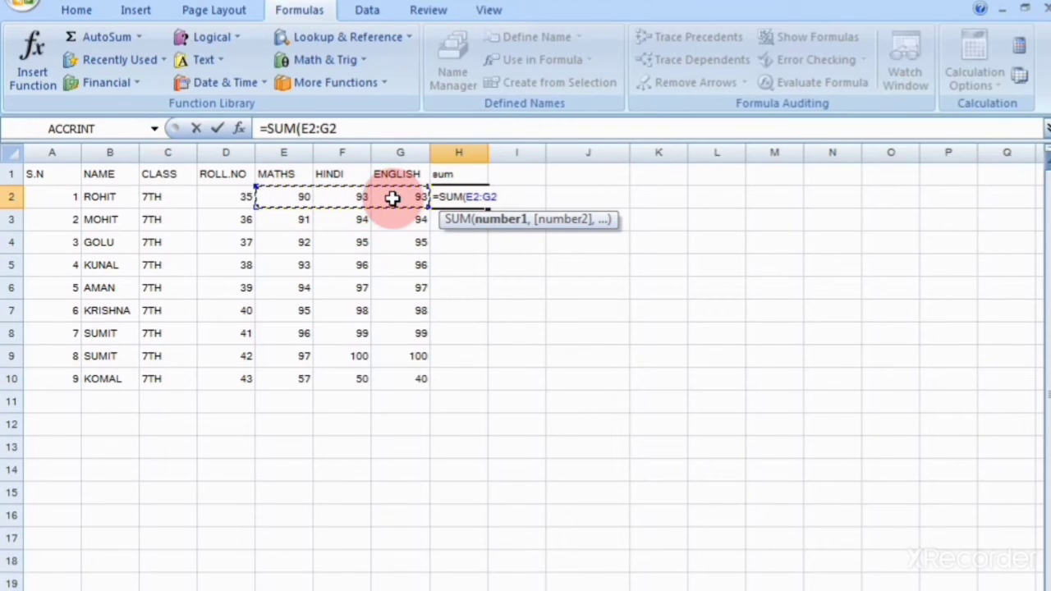
{"action": "type", "text": ")"}
{"action": "key", "text": "Return"}
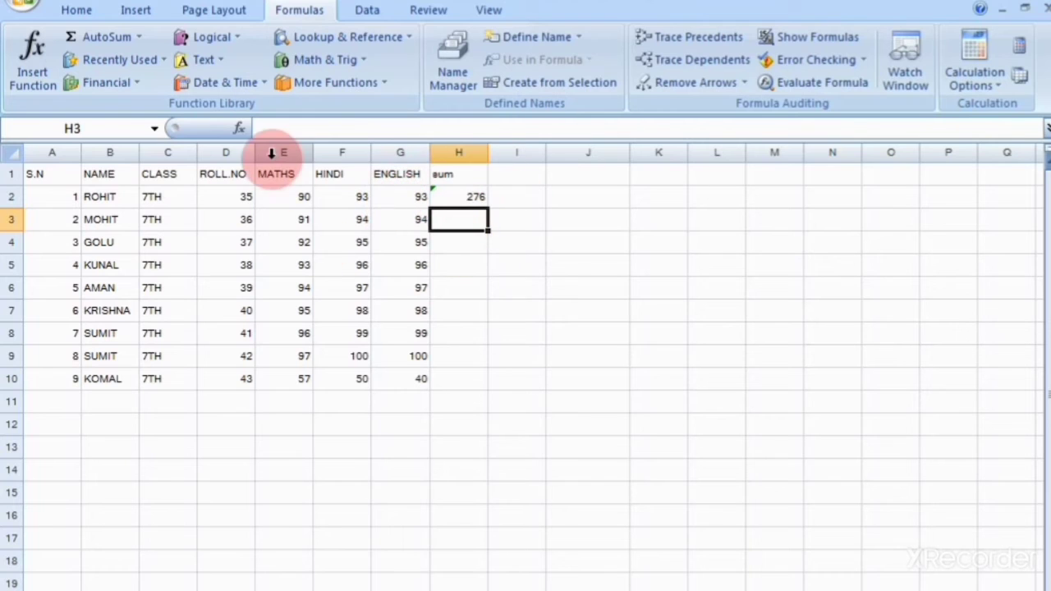
- Fill H2's SUM formula down to H10, then begin the 'avarage' heading in I1
{"action": "left_click", "coordinate": [477, 199]}
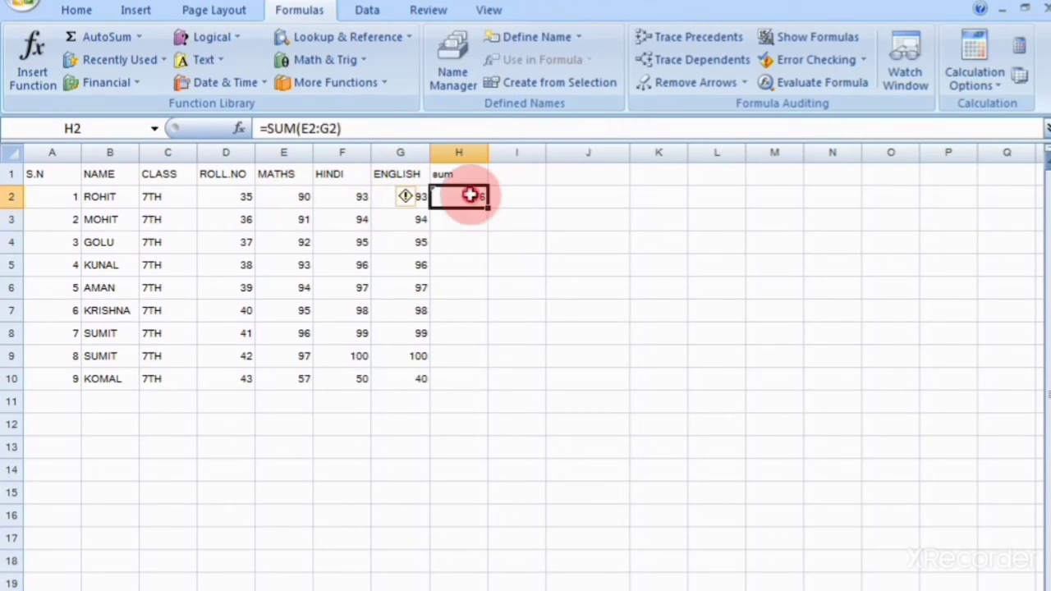
{"action": "mouse_move", "coordinate": [489, 208]}
{"action": "left_mouse_down"}
{"action": "mouse_move", "coordinate": [485, 385]}
{"action": "mouse_move", "coordinate": [501, 216]}
{"action": "left_mouse_up"}
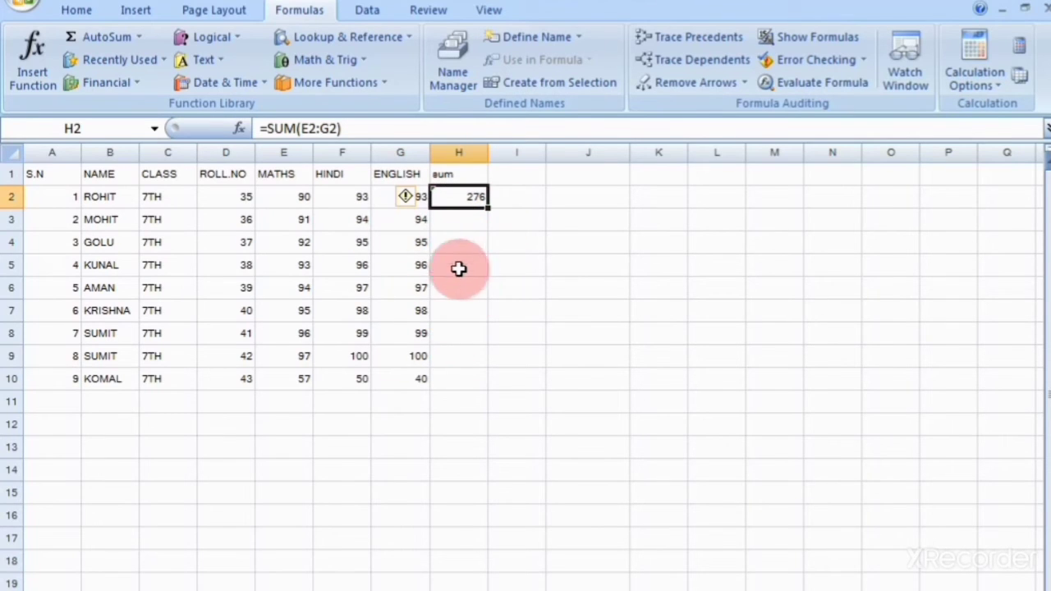
{"action": "left_click", "coordinate": [450, 222]}
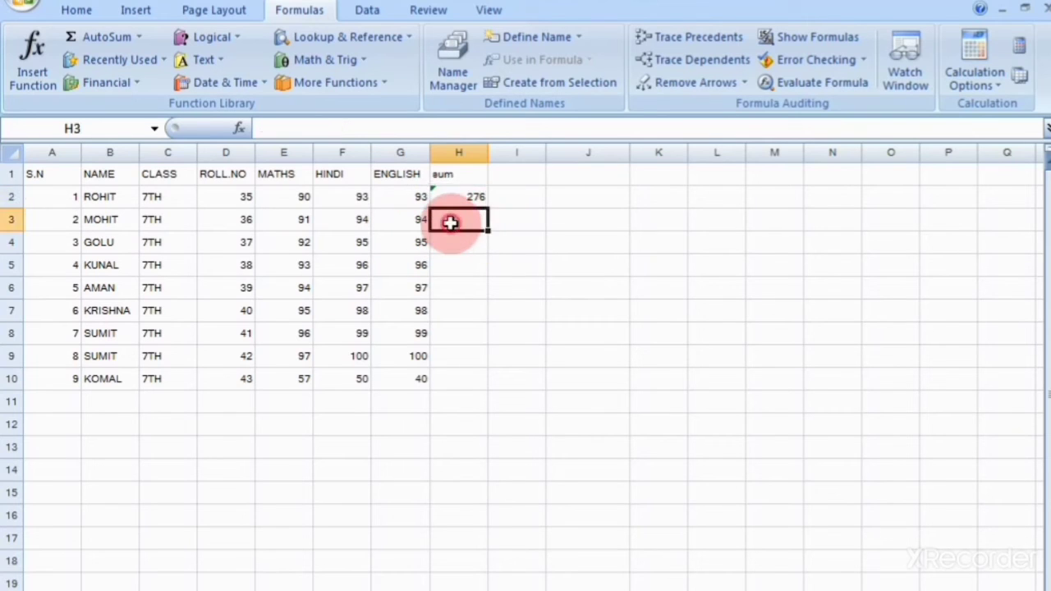
{"action": "left_click", "coordinate": [459, 196]}
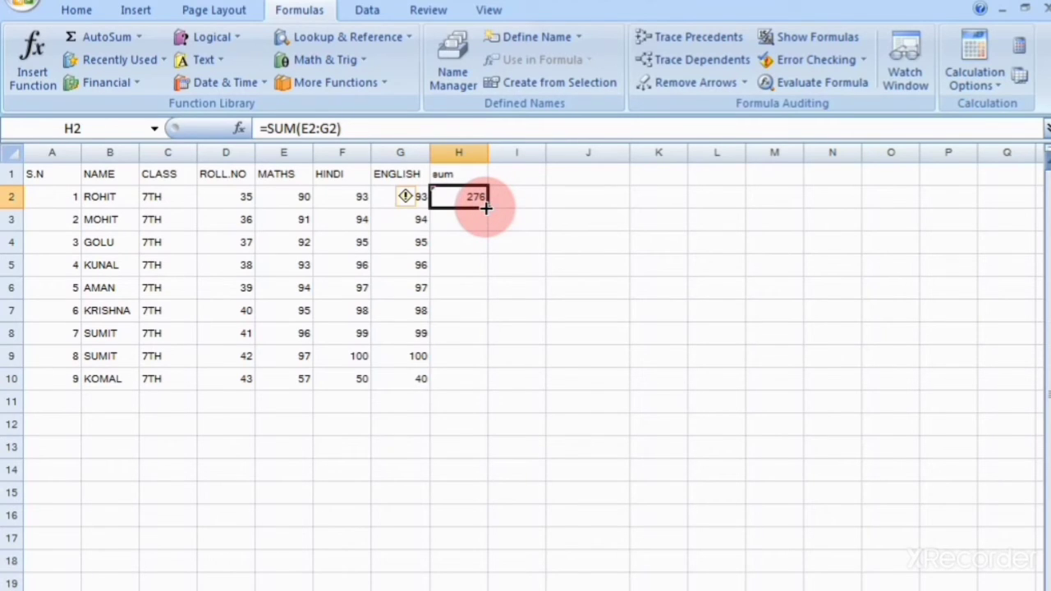
{"action": "left_click_drag", "start_coordinate": [486, 208], "coordinate": [489, 389]}
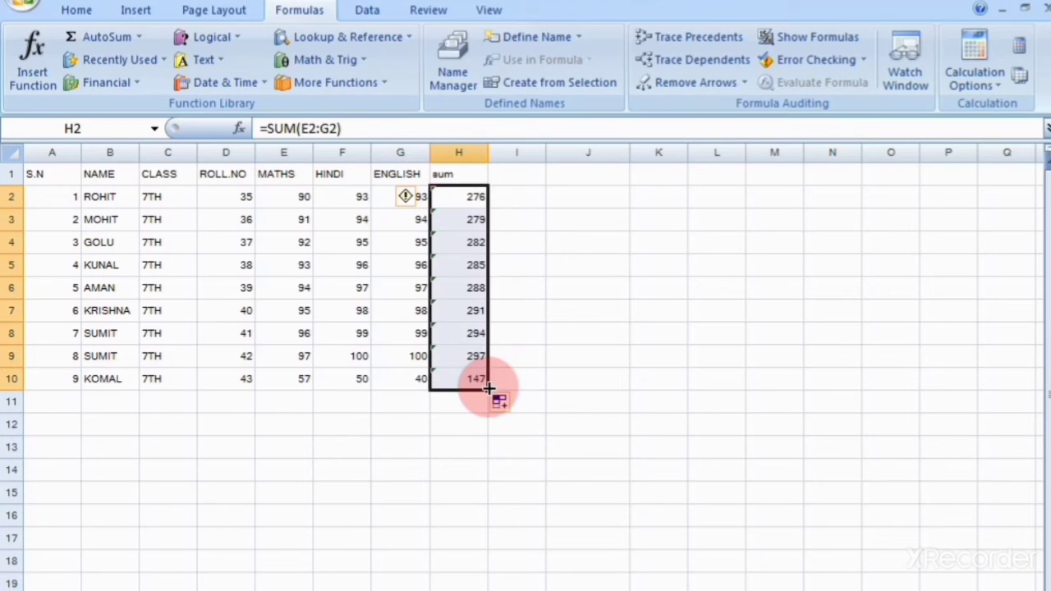
{"action": "left_click", "coordinate": [530, 175]}
{"action": "type", "text": "avarage"}
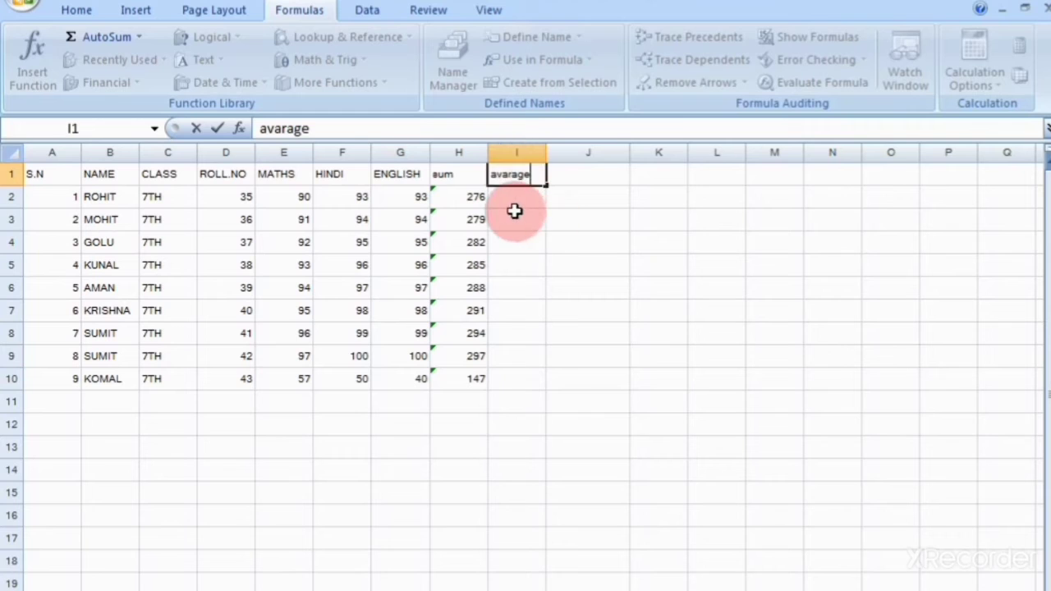
- Enter =AVERAGE(E2:G2) in I2 via AutoSum and fill it down to I10
{"action": "left_click", "coordinate": [516, 203]}
{"action": "left_click", "coordinate": [120, 40]}
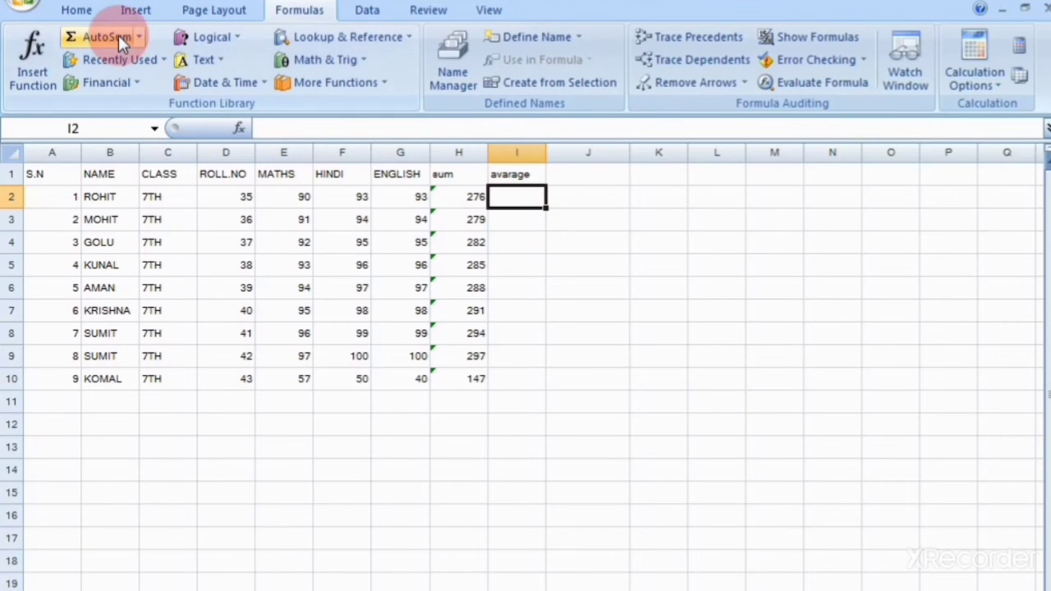
{"action": "left_click", "coordinate": [135, 41]}
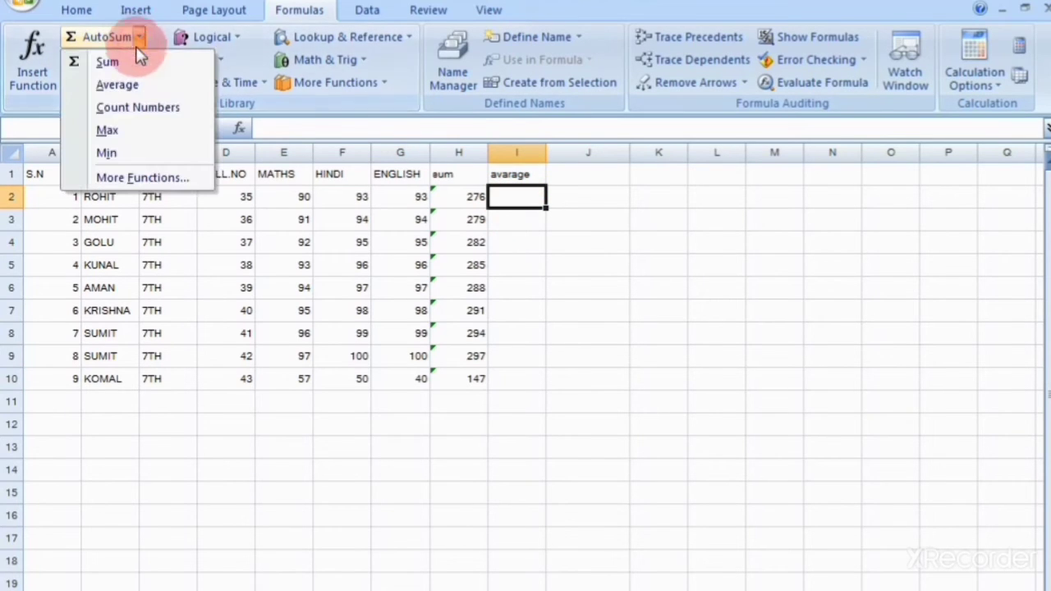
{"action": "left_click", "coordinate": [115, 84]}
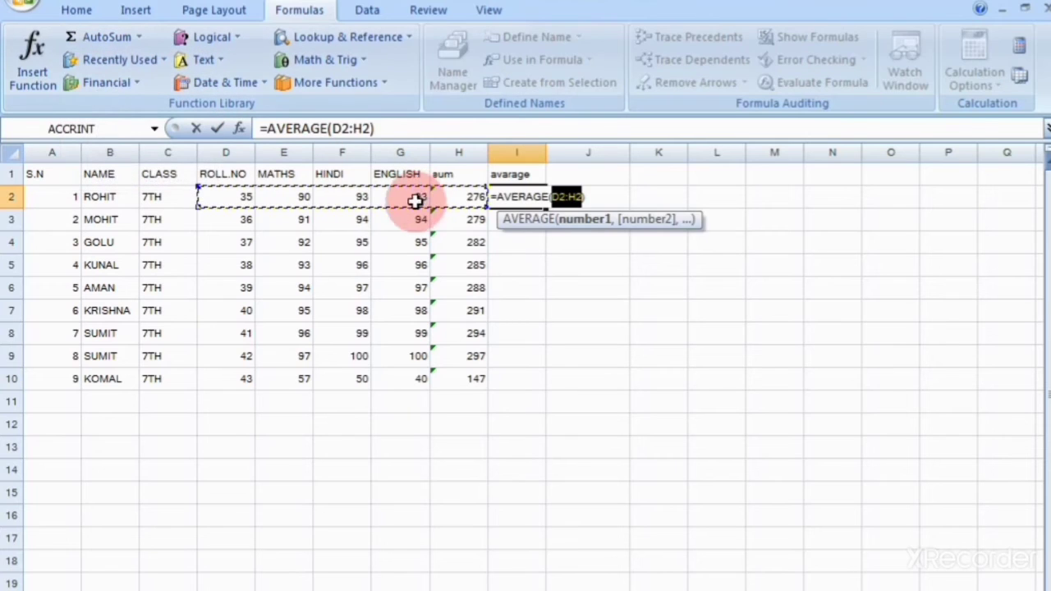
{"action": "mouse_move", "coordinate": [410, 199]}
{"action": "left_mouse_down"}
{"action": "mouse_move", "coordinate": [197, 206]}
{"action": "mouse_move", "coordinate": [255, 205]}
{"action": "left_mouse_up"}
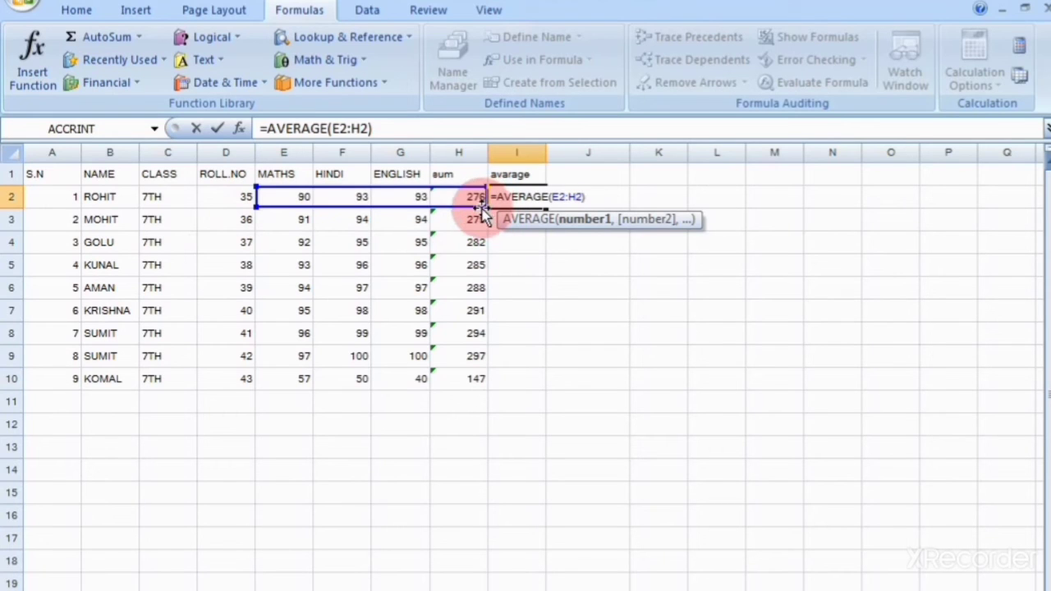
{"action": "mouse_move", "coordinate": [483, 216]}
{"action": "left_mouse_down"}
{"action": "mouse_move", "coordinate": [481, 204]}
{"action": "mouse_move", "coordinate": [422, 214]}
{"action": "left_mouse_up"}
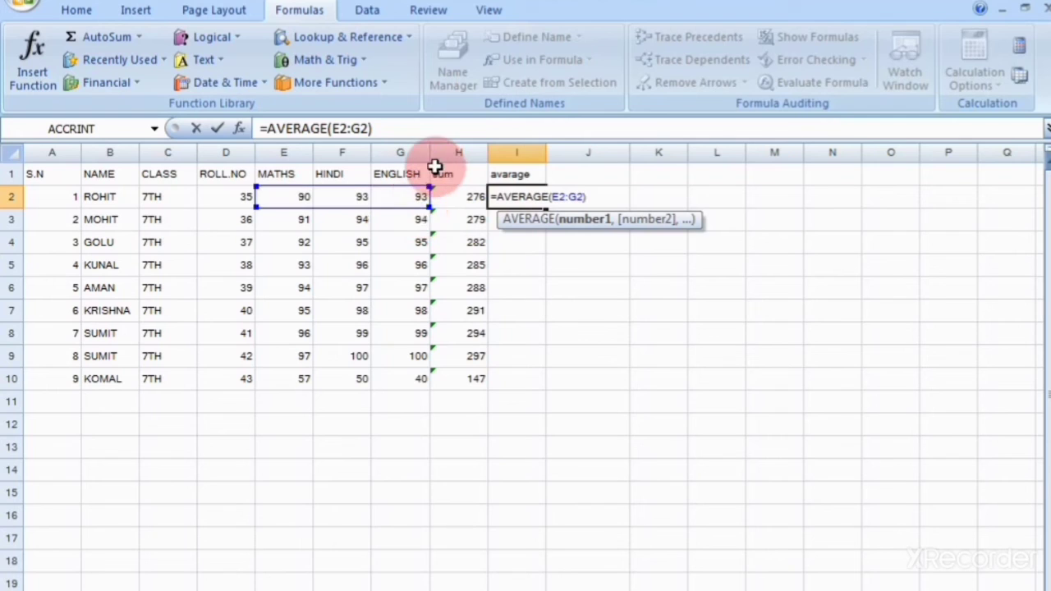
{"action": "key", "text": "Return"}
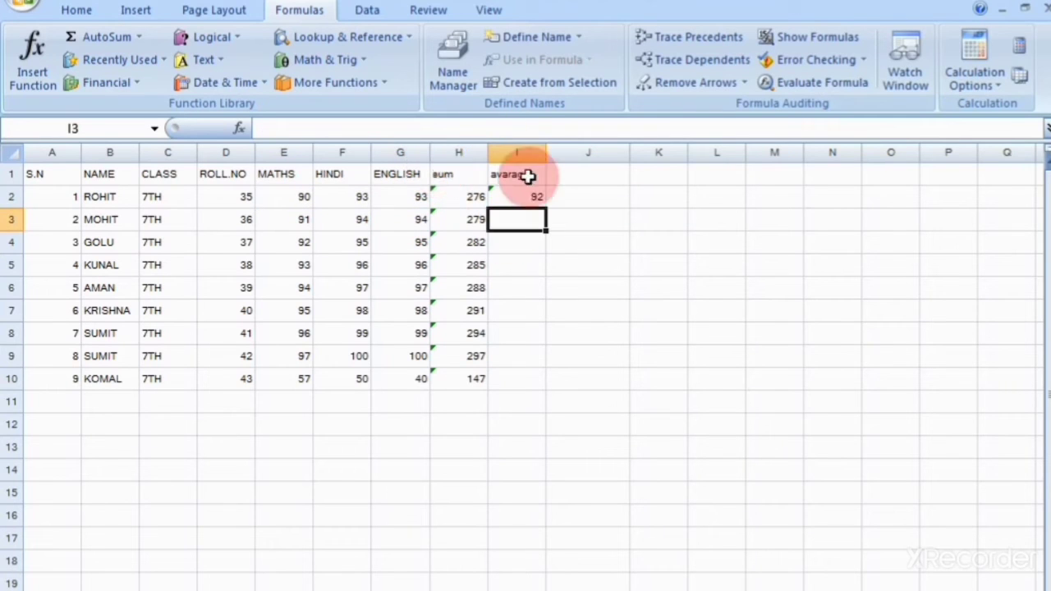
{"action": "left_click", "coordinate": [524, 201]}
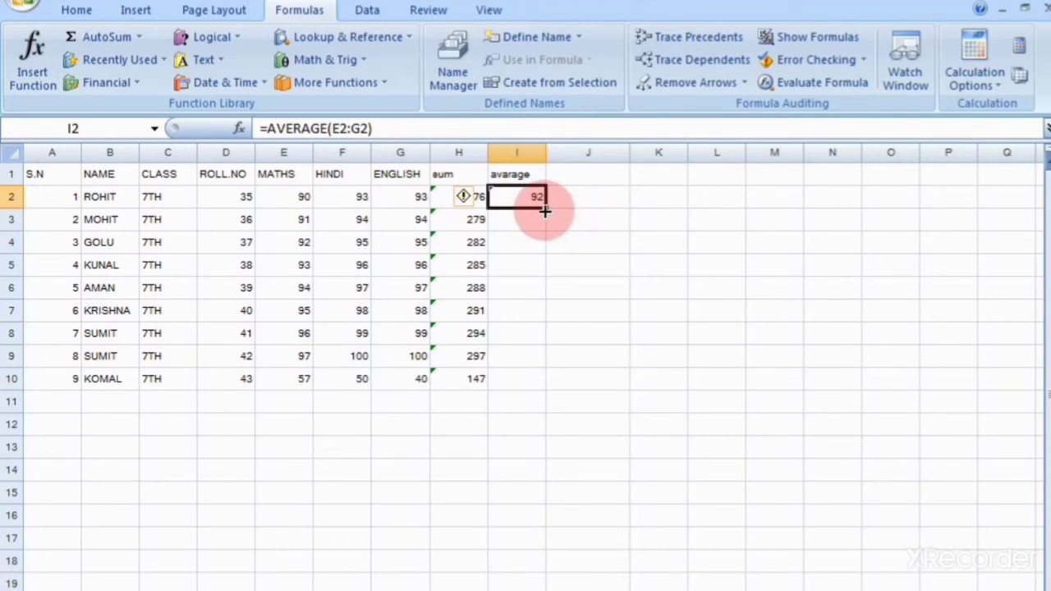
{"action": "left_click_drag", "start_coordinate": [544, 211], "coordinate": [541, 380]}
{"action": "left_click", "coordinate": [521, 474]}
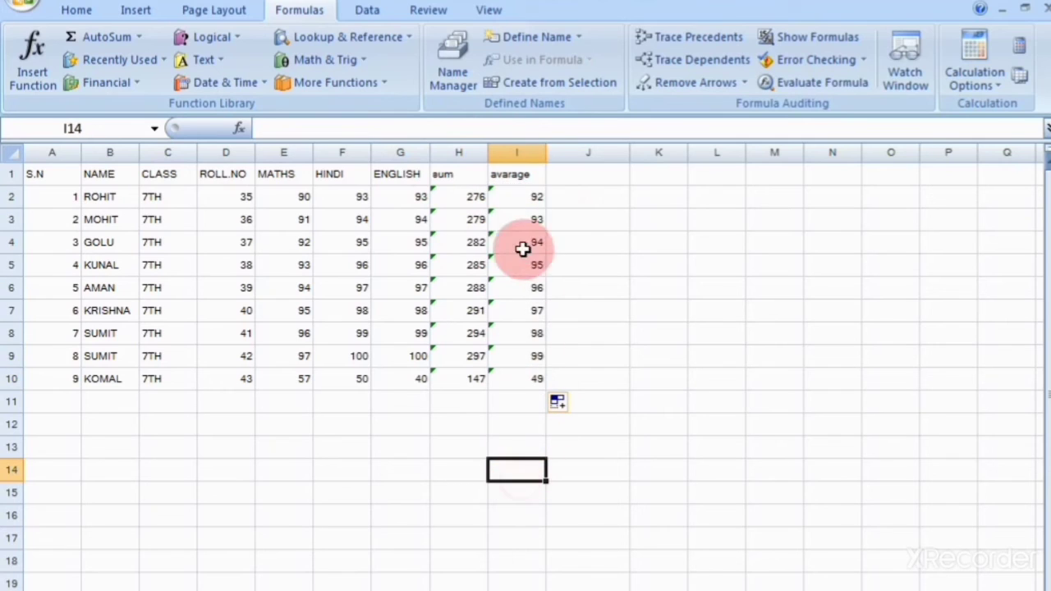
{"action": "left_click", "coordinate": [596, 174]}
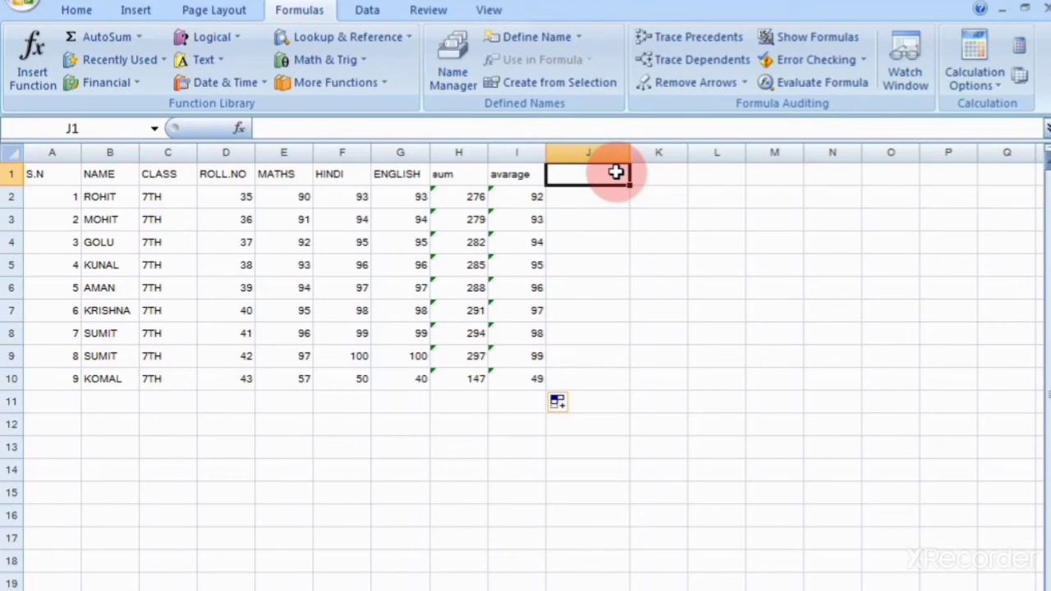
- Head column J 'count' and enter =COUNT(E2:G2) in J2 using AutoSum's Count Numbers
{"action": "type", "text": "c"}
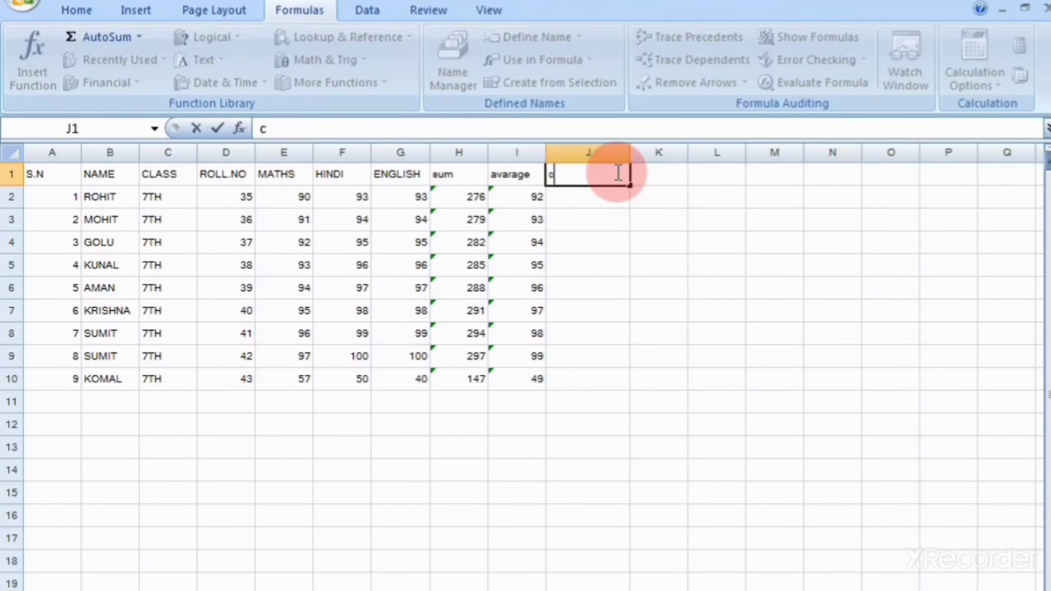
{"action": "type", "text": "ount"}
{"action": "key", "text": "Return"}
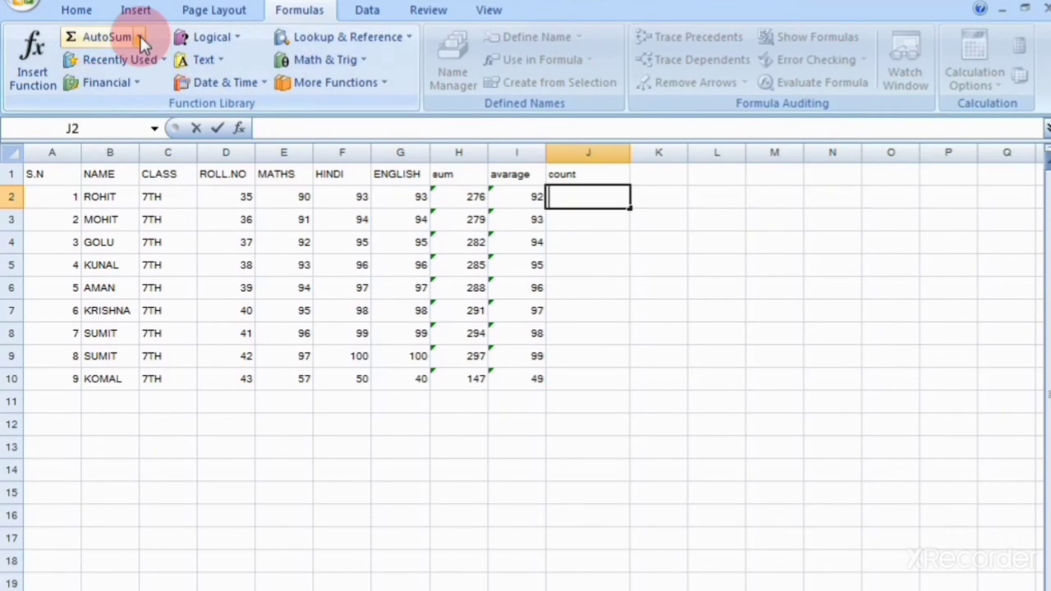
{"action": "left_click", "coordinate": [140, 36]}
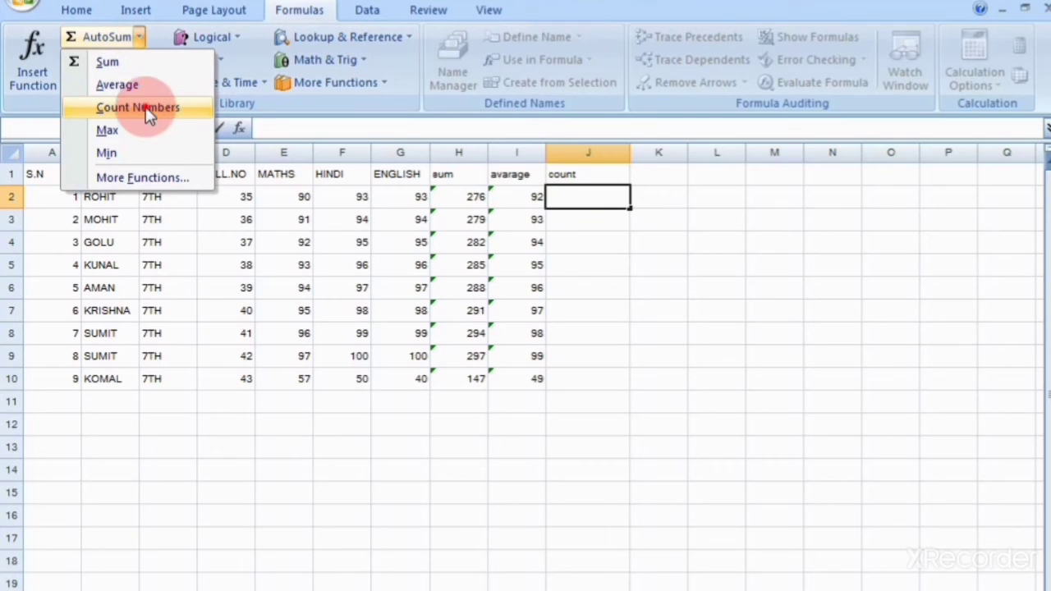
{"action": "left_click", "coordinate": [145, 114]}
{"action": "left_click", "coordinate": [139, 37]}
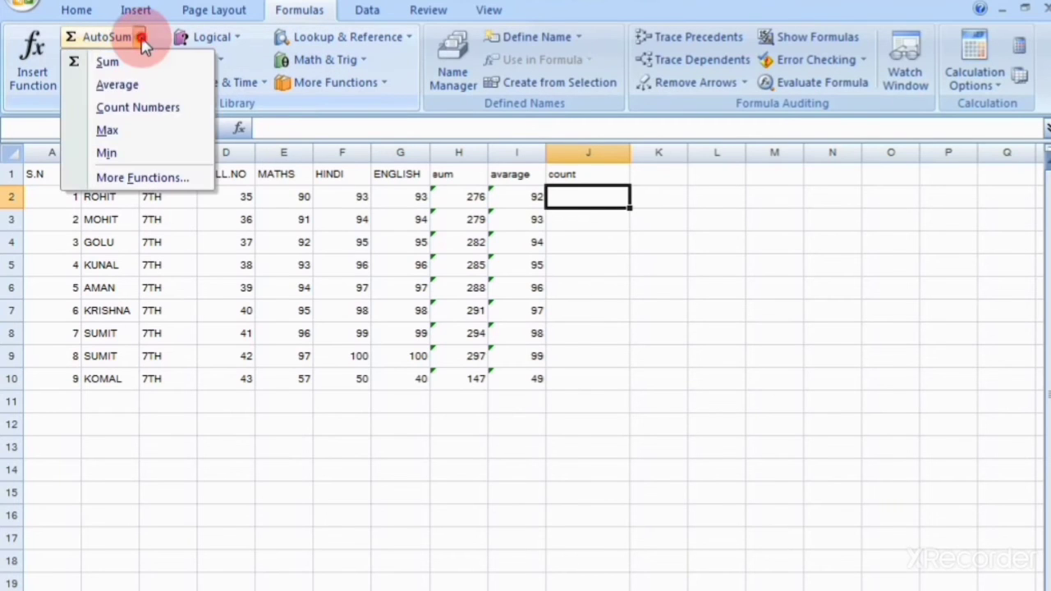
{"action": "left_click", "coordinate": [134, 107]}
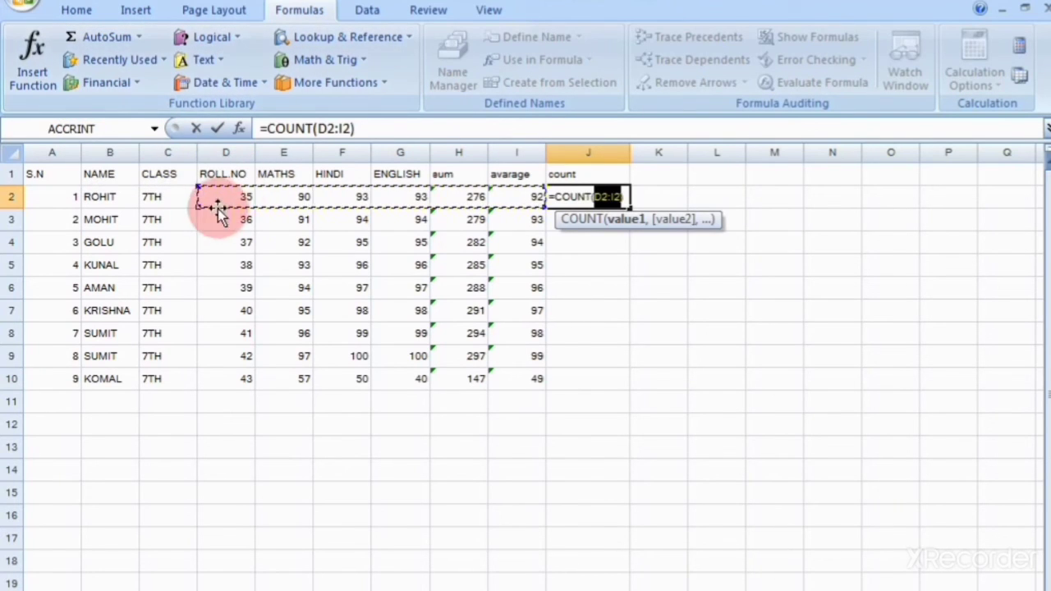
{"action": "left_click_drag", "start_coordinate": [216, 202], "coordinate": [415, 197]}
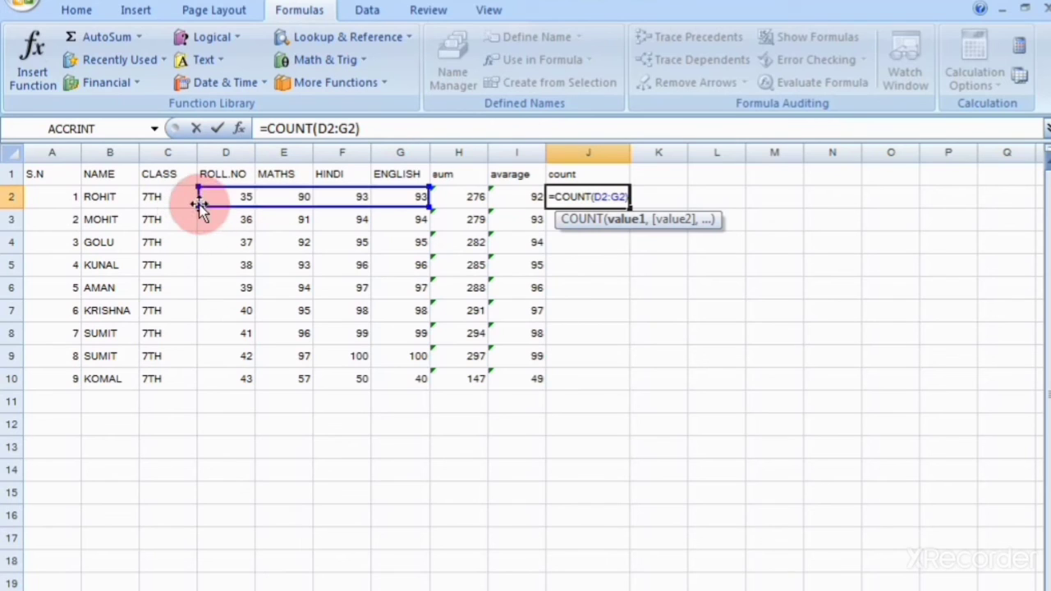
{"action": "left_click_drag", "start_coordinate": [199, 204], "coordinate": [293, 205]}
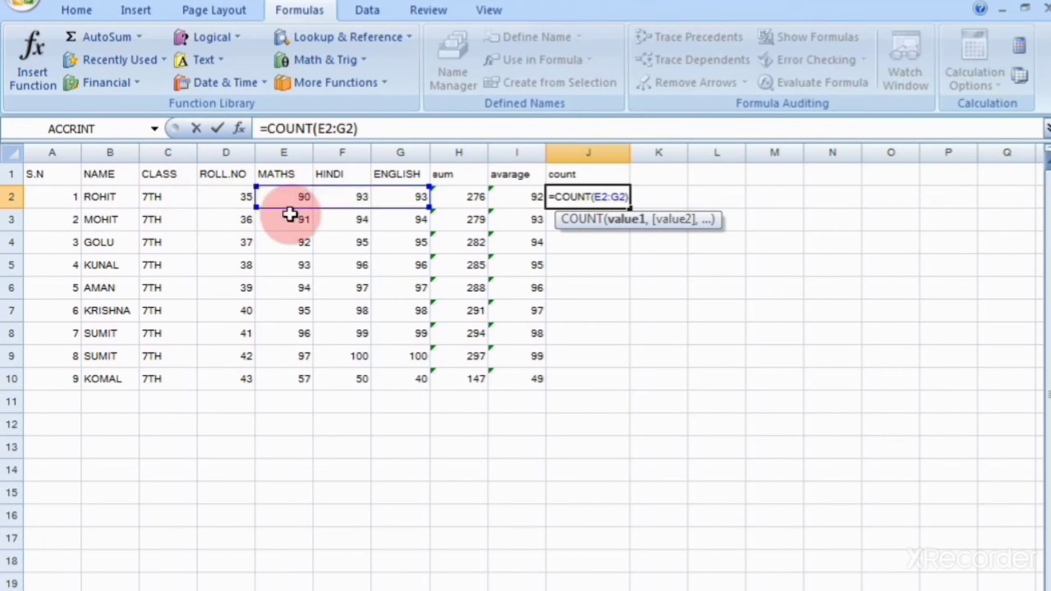
{"action": "key", "text": "Return"}
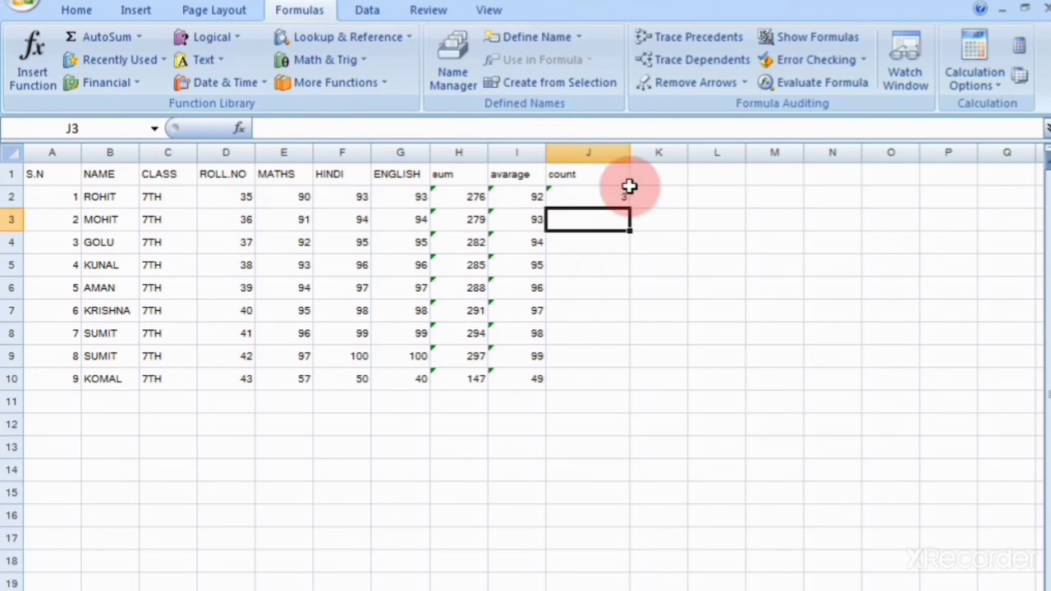
- Fill the COUNT formula down to J10, showing 3 for every student
{"action": "left_click", "coordinate": [616, 197]}
{"action": "left_click_drag", "start_coordinate": [628, 210], "coordinate": [628, 379]}
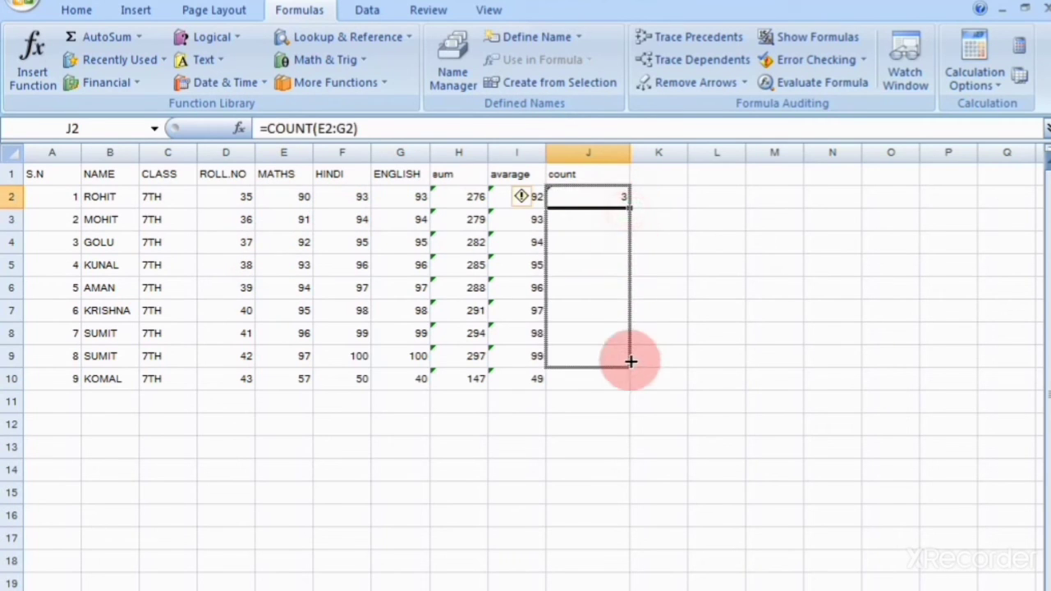
{"action": "left_click", "coordinate": [661, 171]}
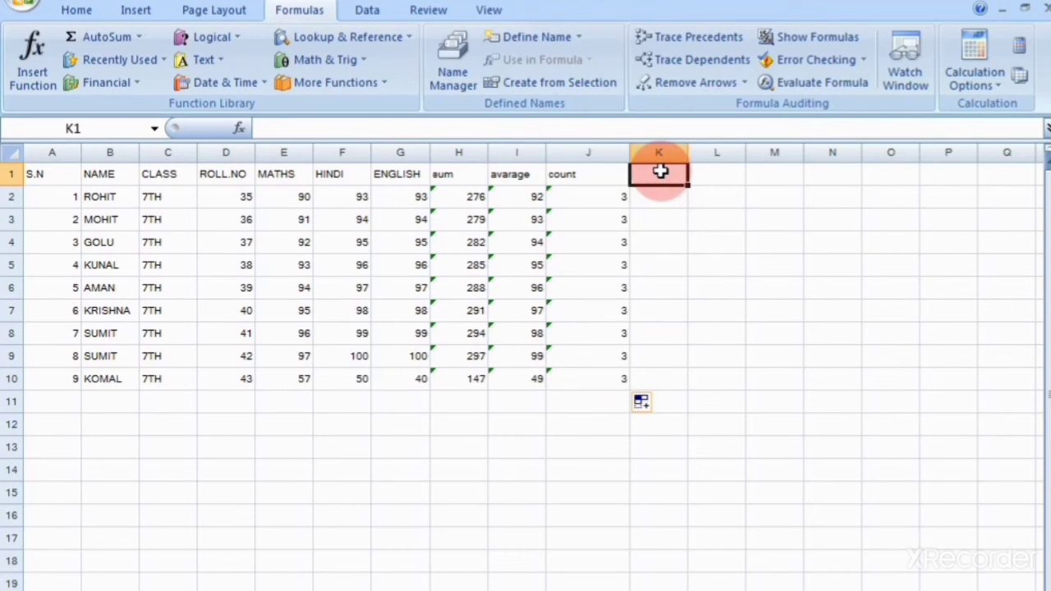
- Head column K 'max', enter =MAX(E2:G2) in K2, and fill it down to K10
{"action": "type", "text": "max"}
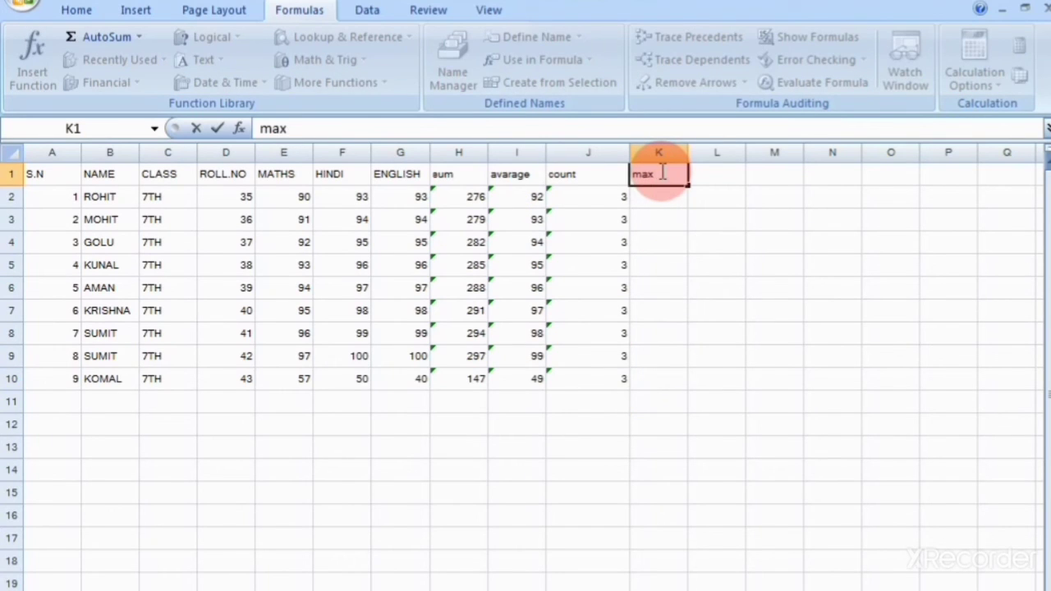
{"action": "left_click", "coordinate": [648, 215]}
{"action": "left_click", "coordinate": [662, 191]}
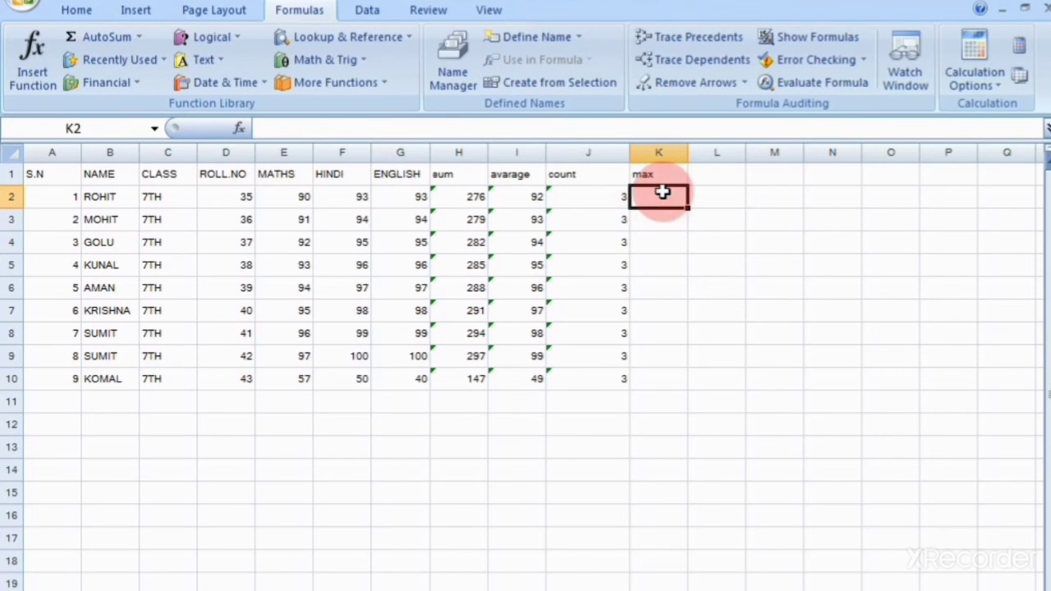
{"action": "type", "text": "=m"}
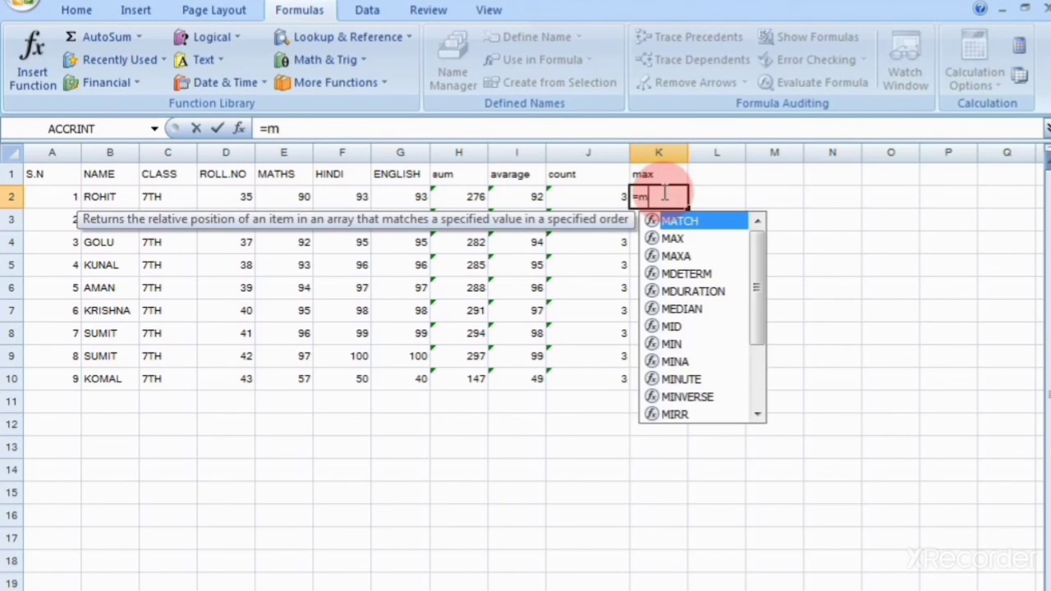
{"action": "type", "text": "ax"}
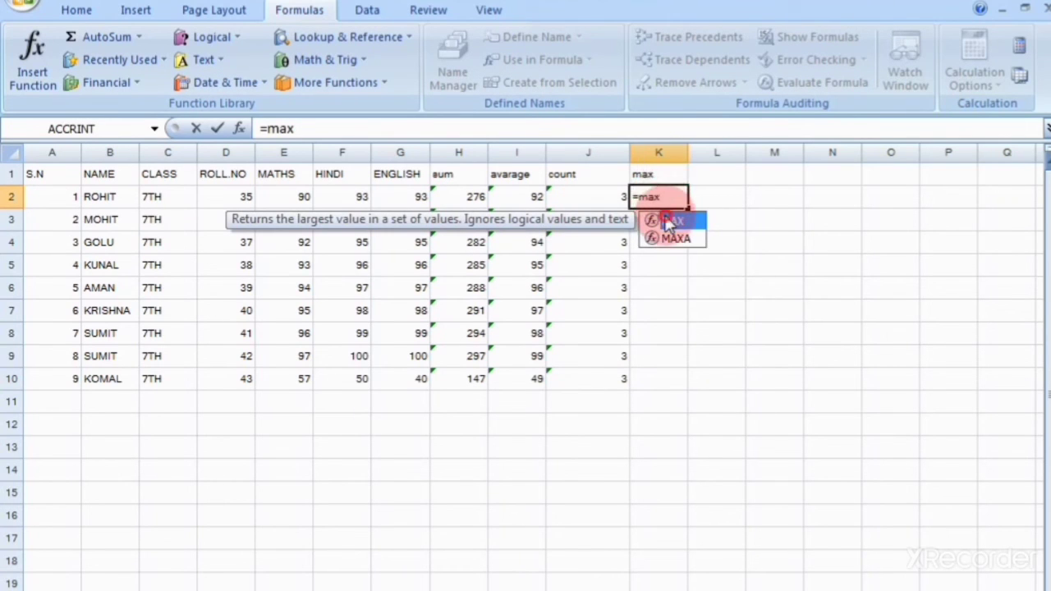
{"action": "double_click", "coordinate": [669, 222]}
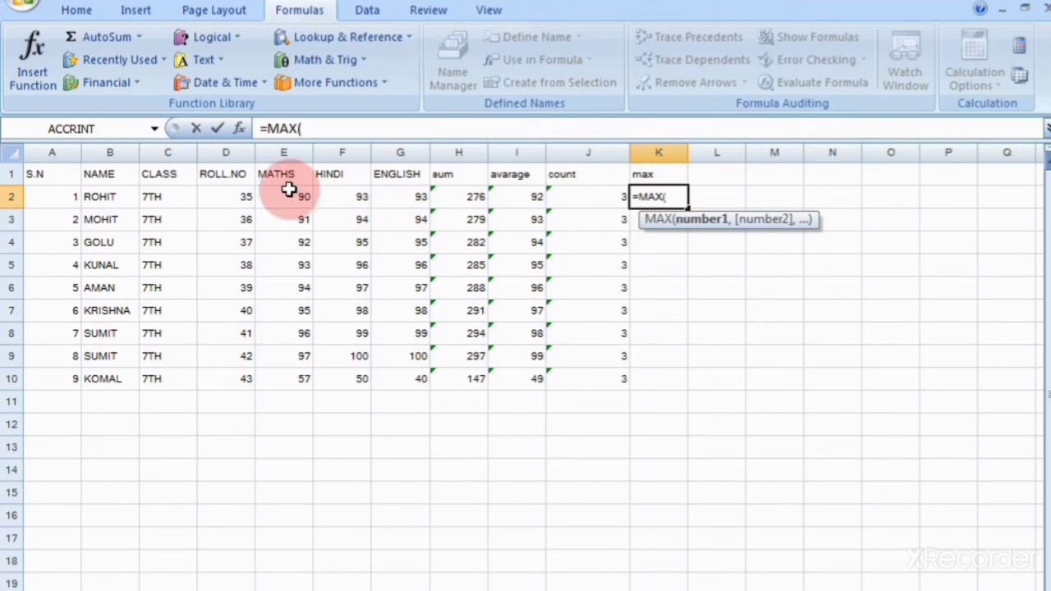
{"action": "left_click_drag", "start_coordinate": [289, 189], "coordinate": [418, 191]}
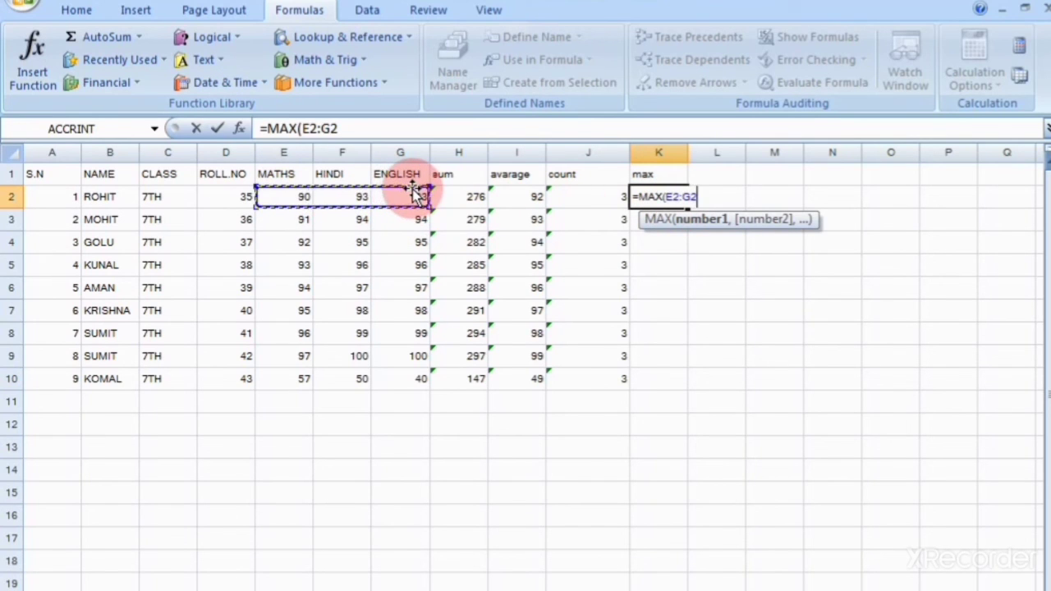
{"action": "type", "text": ")"}
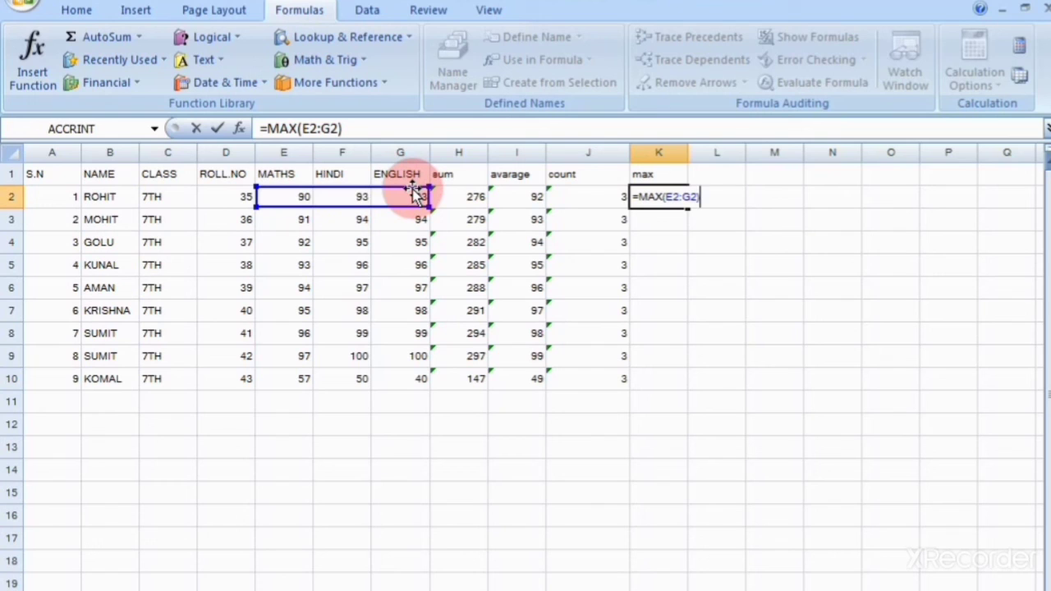
{"action": "key", "text": "Return"}
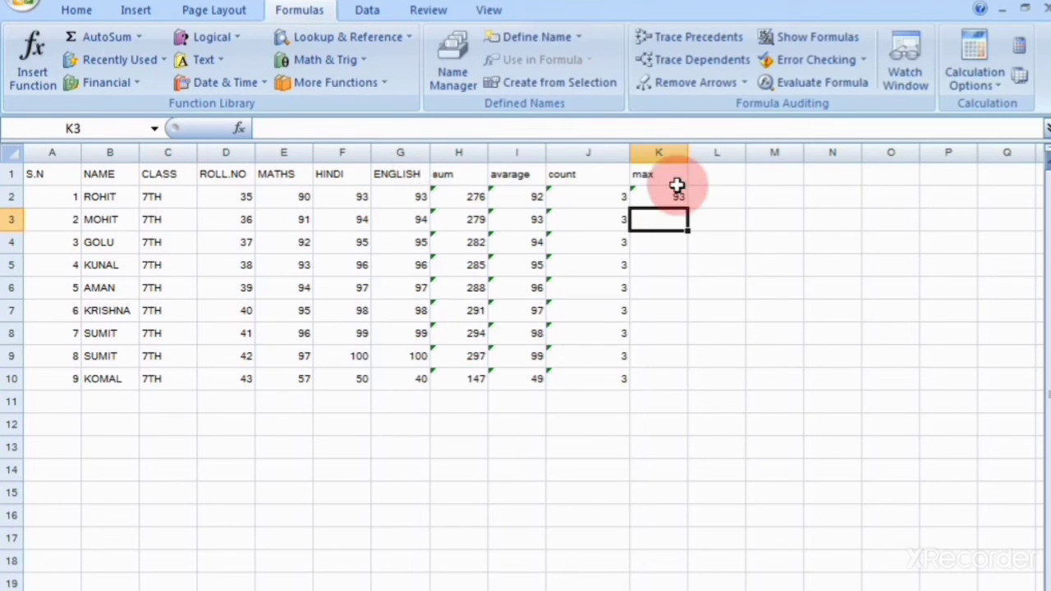
{"action": "left_click", "coordinate": [676, 196]}
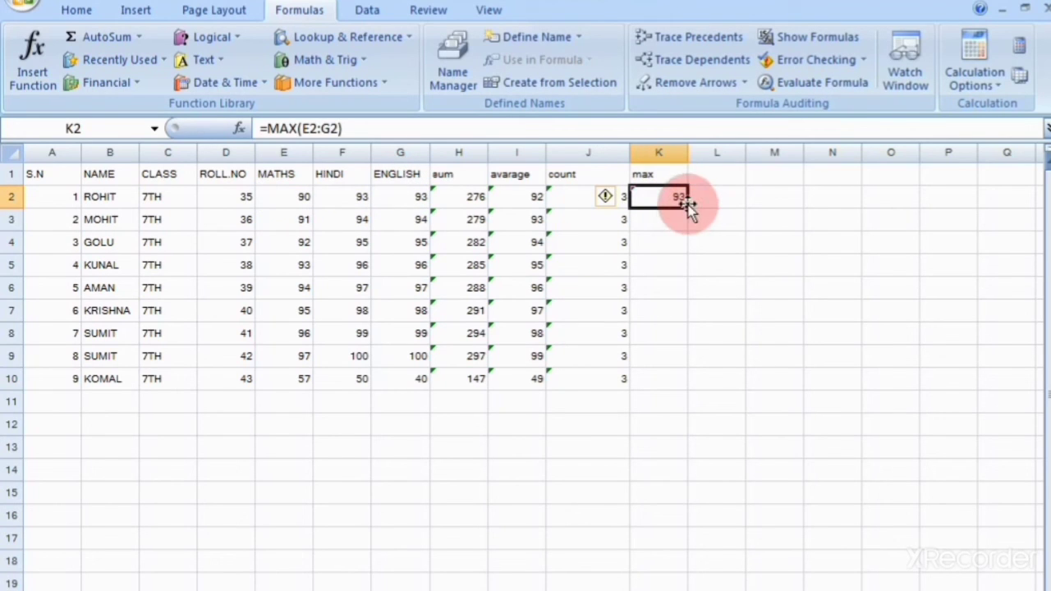
{"action": "left_click_drag", "start_coordinate": [688, 207], "coordinate": [681, 382]}
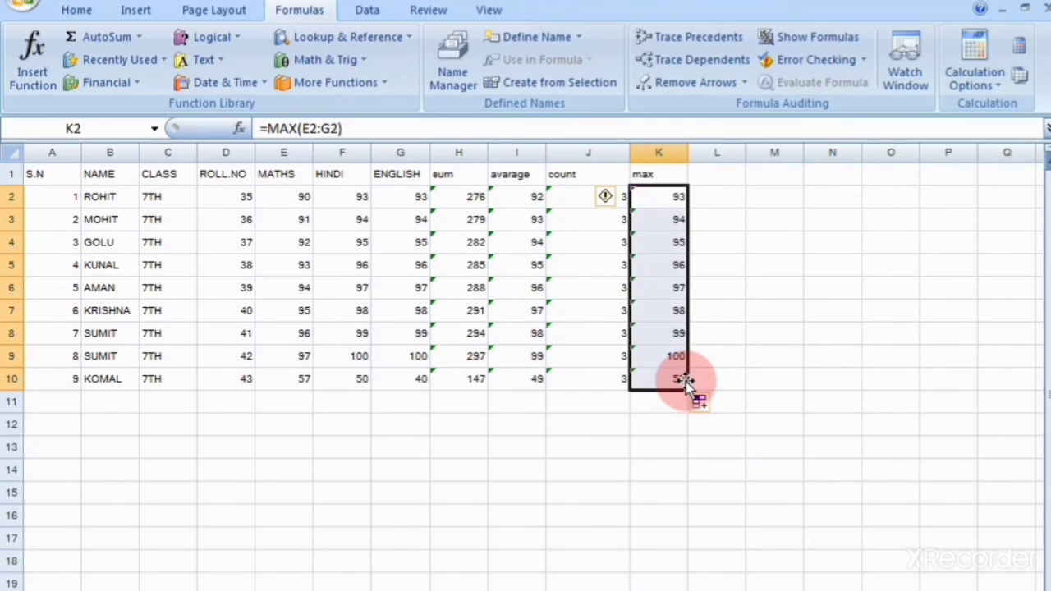
- Head column L 'min' and enter =MIN(E2:G2) in L2 for the first student
{"action": "left_click", "coordinate": [717, 182]}
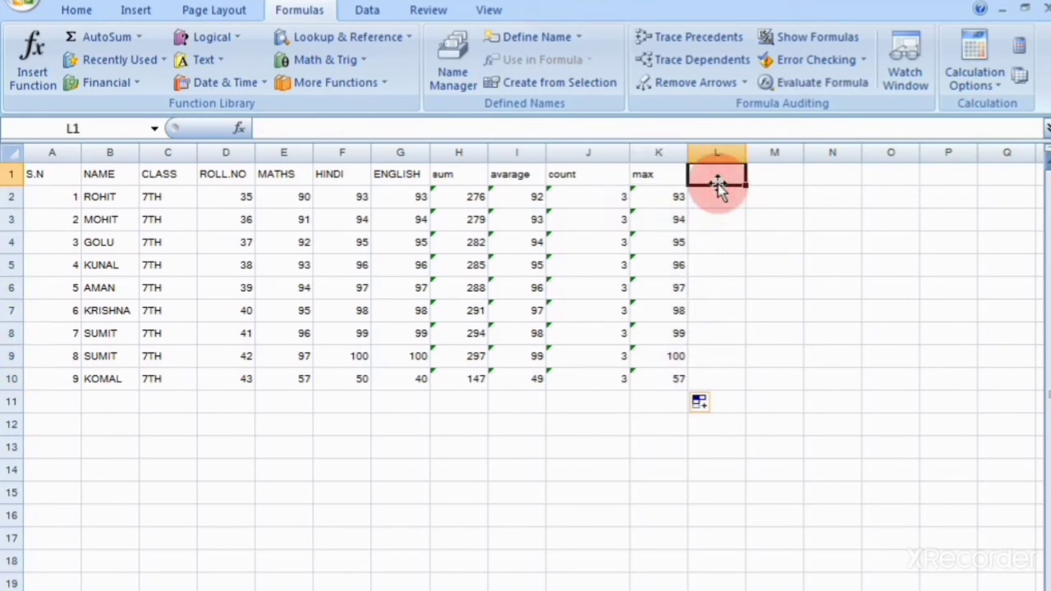
{"action": "type", "text": "min"}
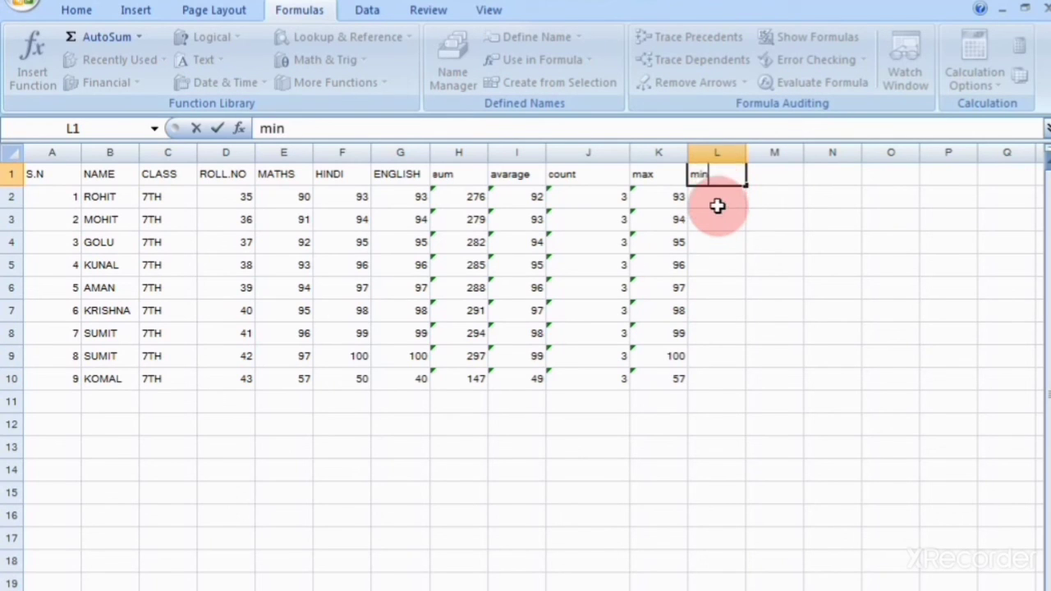
{"action": "left_click", "coordinate": [718, 207]}
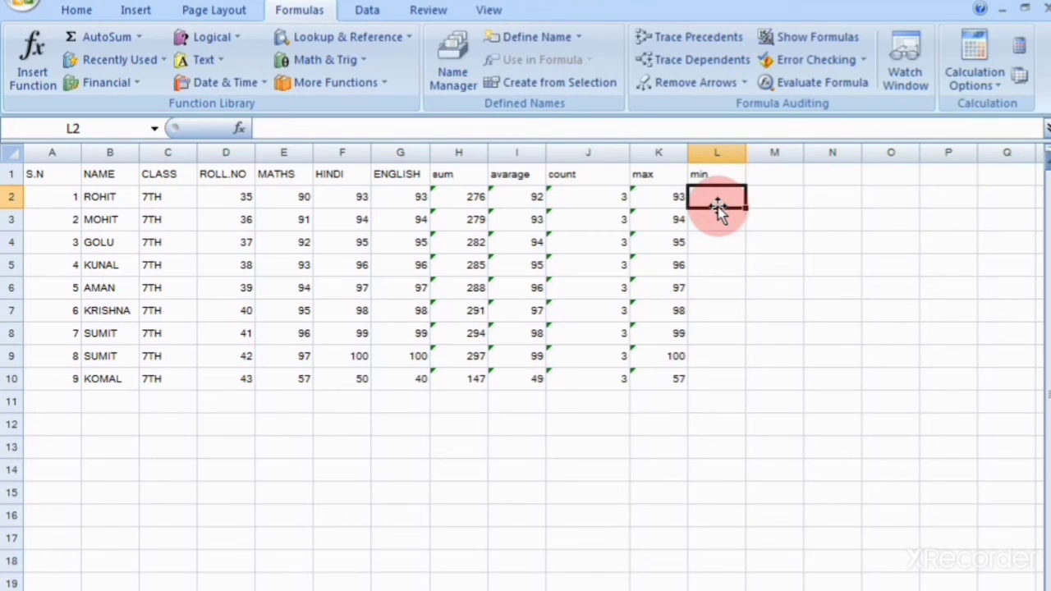
{"action": "type", "text": "=min"}
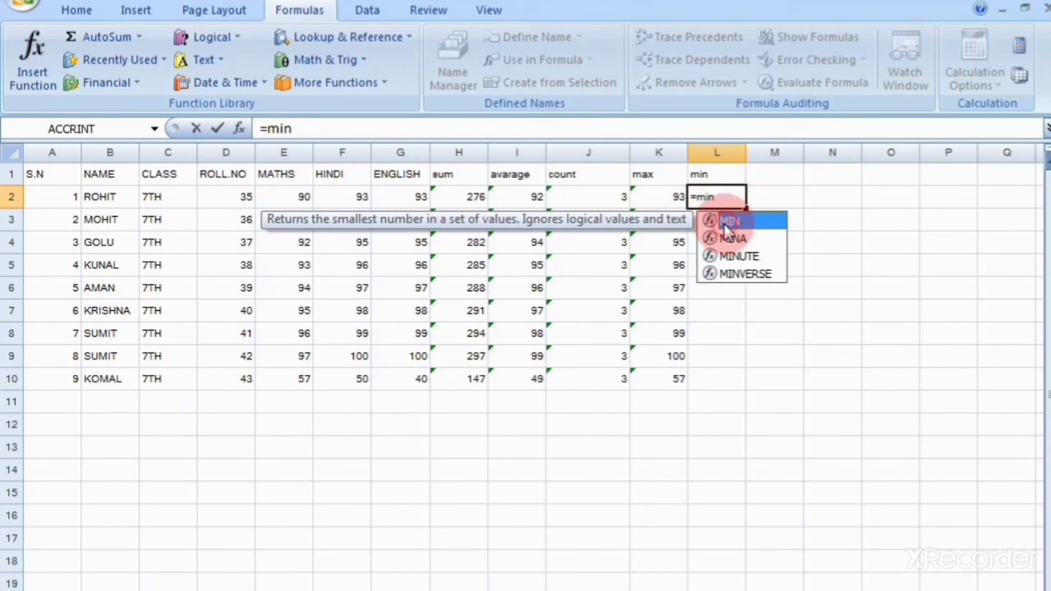
{"action": "double_click", "coordinate": [728, 222]}
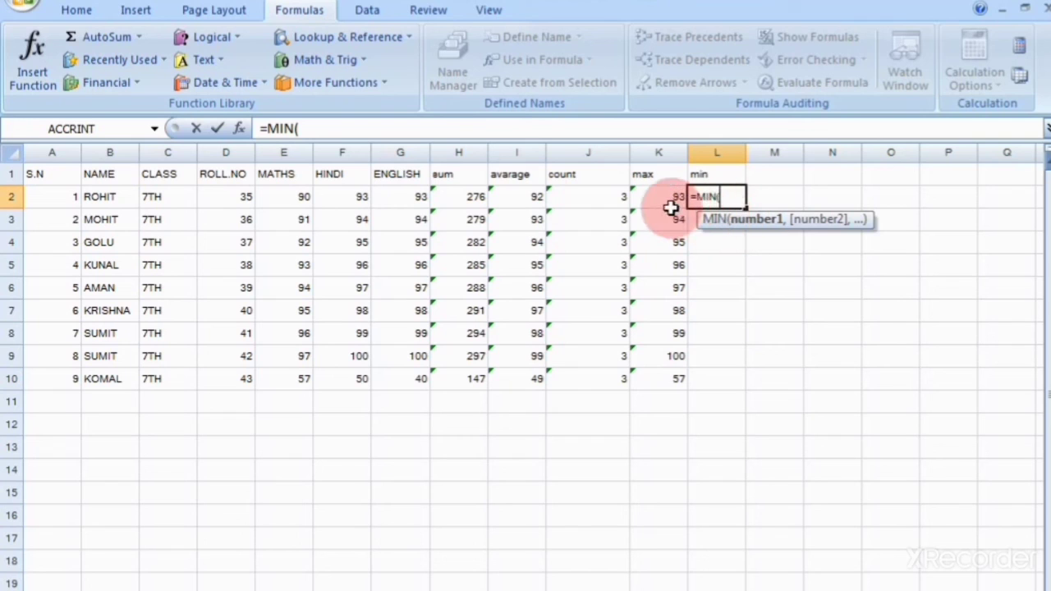
{"action": "left_click_drag", "start_coordinate": [279, 197], "coordinate": [400, 199]}
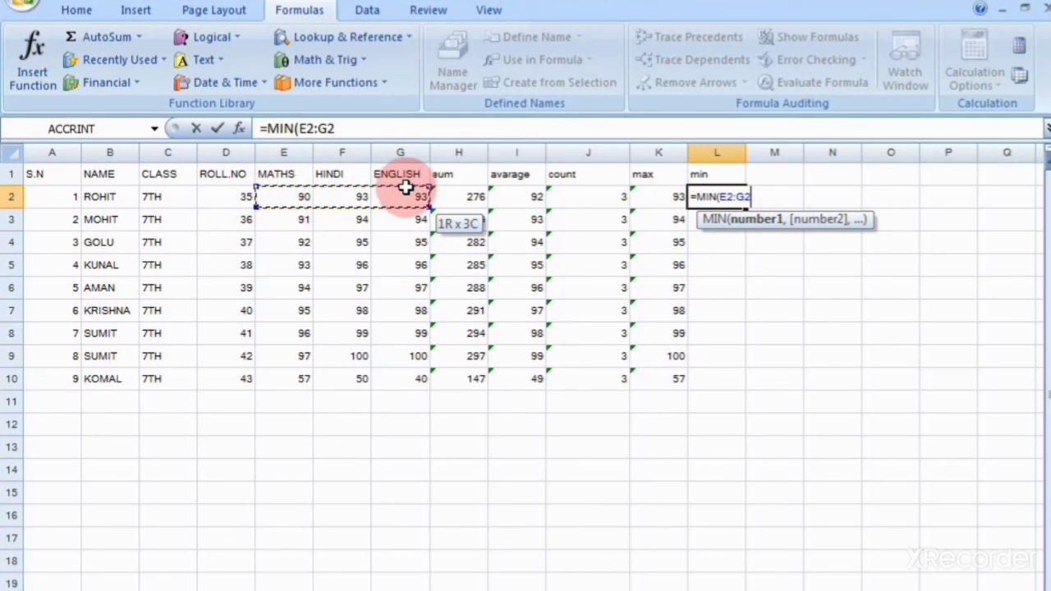
{"action": "key", "text": "Return"}
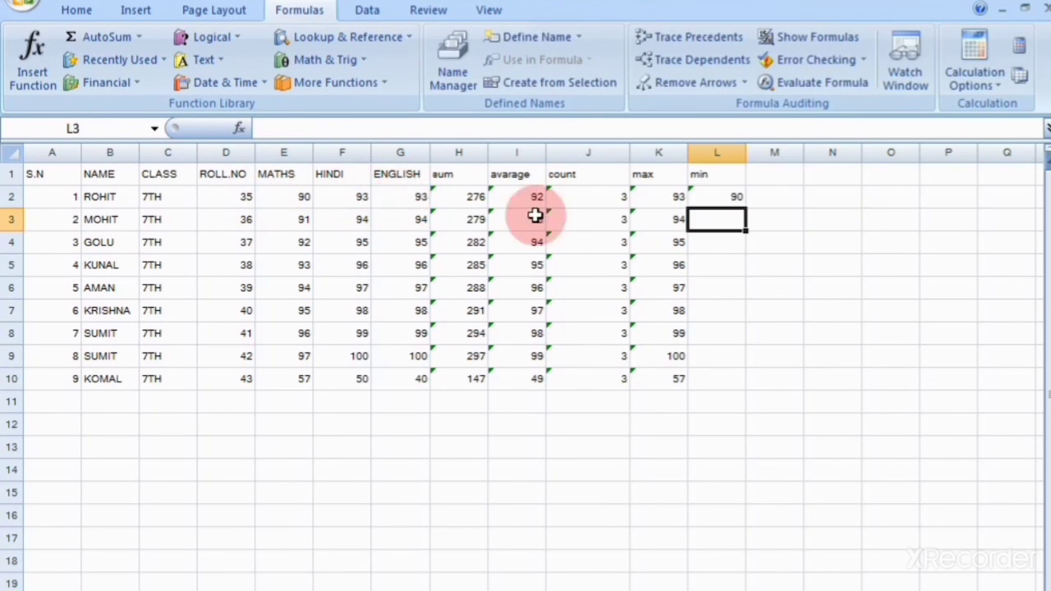
- Fill the MIN formula down to L10, giving lowest marks from 90 to 40
{"action": "left_click", "coordinate": [733, 201]}
{"action": "left_click_drag", "start_coordinate": [744, 207], "coordinate": [754, 385]}
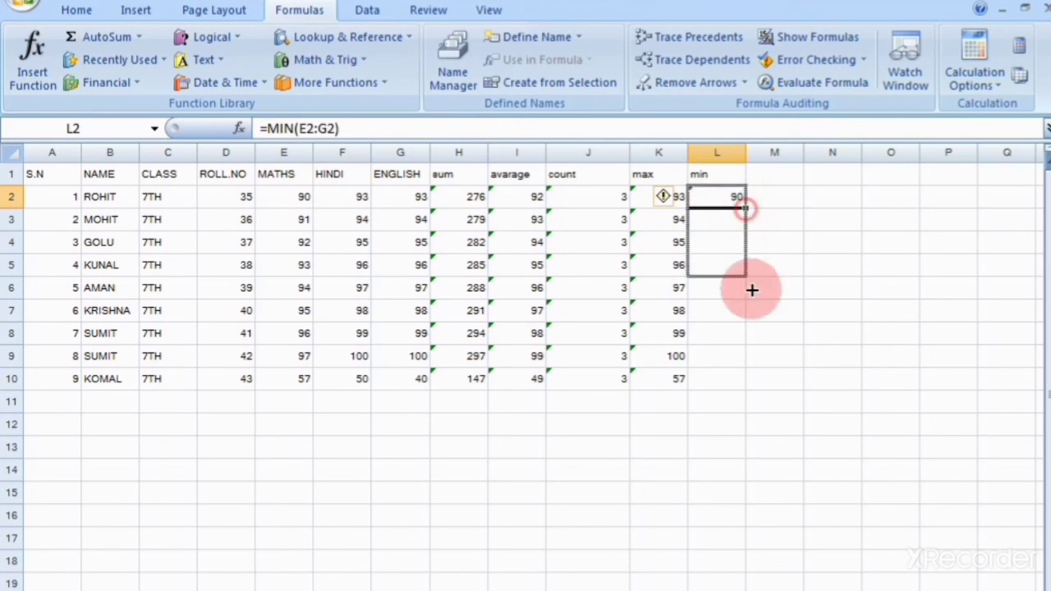
{"action": "left_click", "coordinate": [640, 419]}
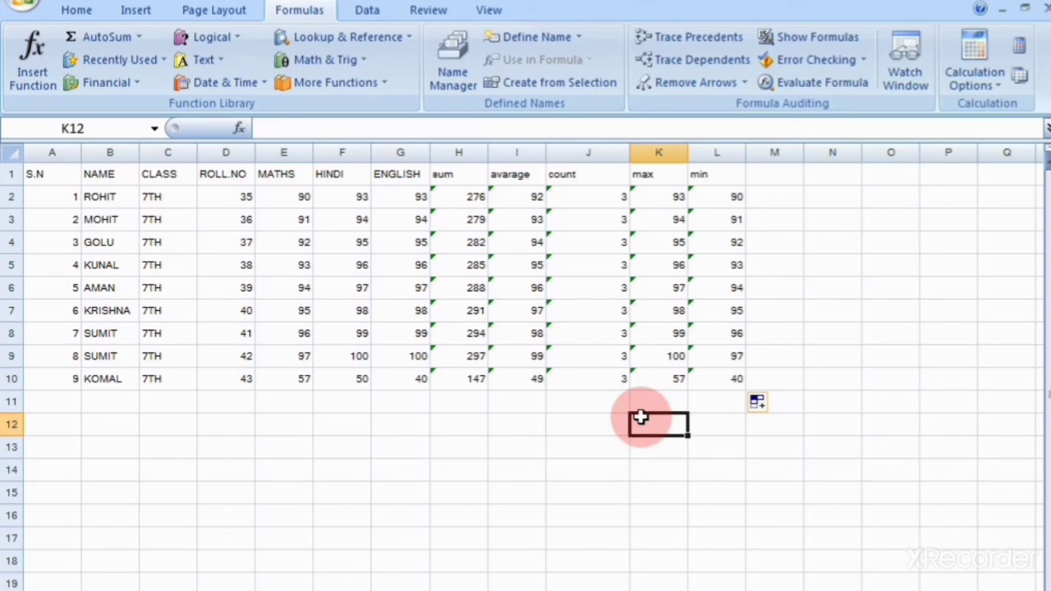
{"action": "left_click", "coordinate": [139, 38]}
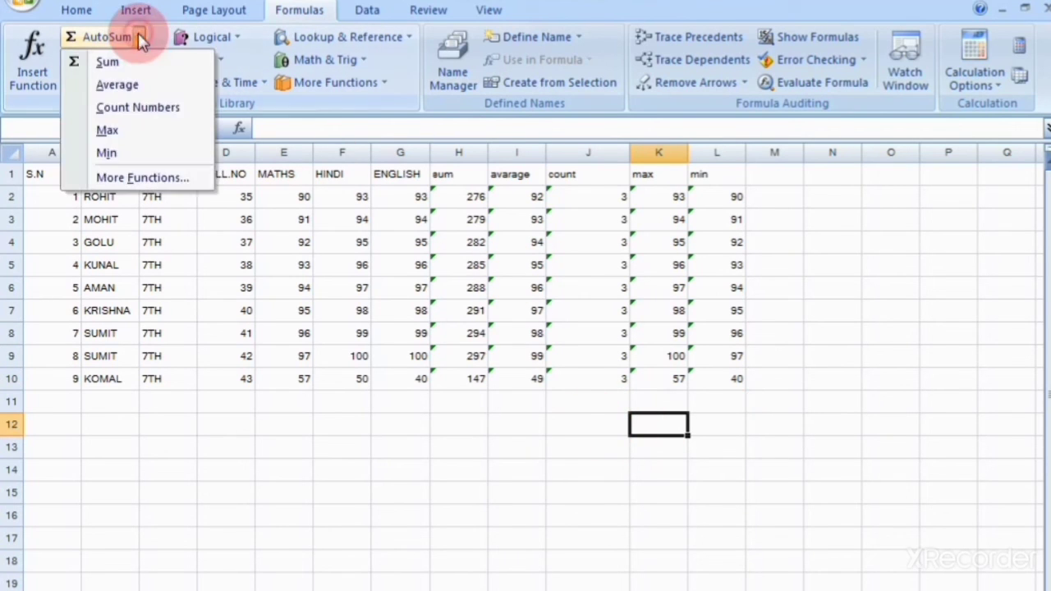
{"action": "left_click", "coordinate": [199, 427]}
{"action": "left_click", "coordinate": [248, 308]}
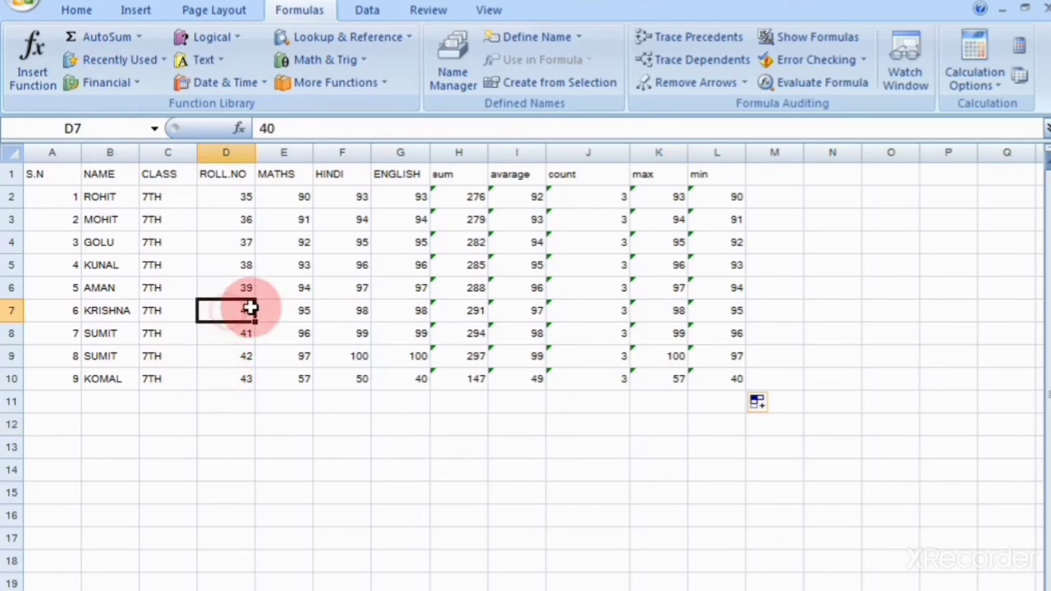
{"action": "left_click", "coordinate": [278, 292]}
{"action": "left_click", "coordinate": [378, 268]}
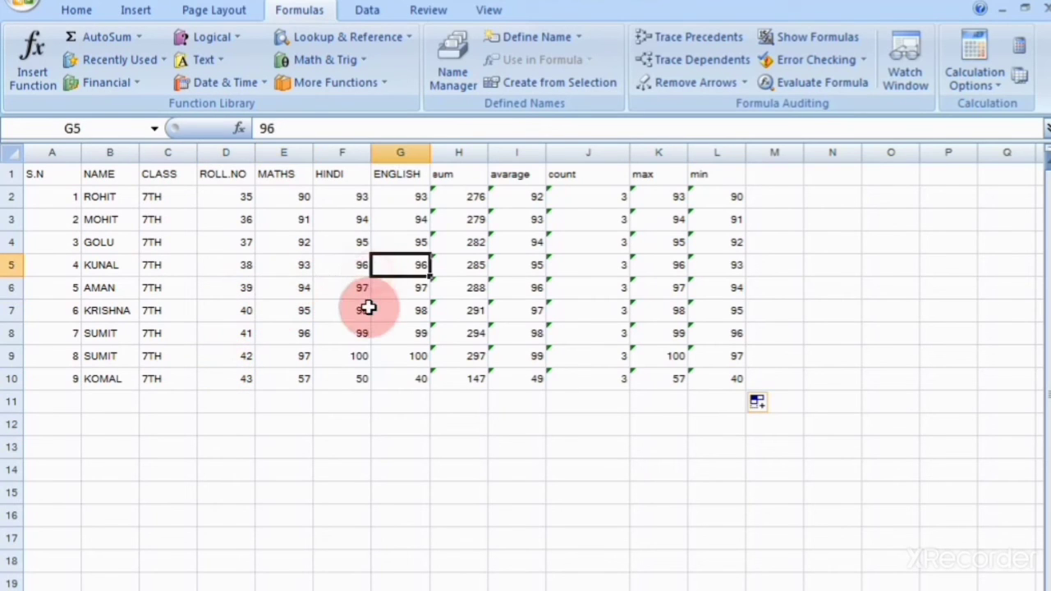
{"action": "left_click", "coordinate": [361, 311]}
{"action": "left_click", "coordinate": [284, 335]}
{"action": "left_click", "coordinate": [244, 376]}
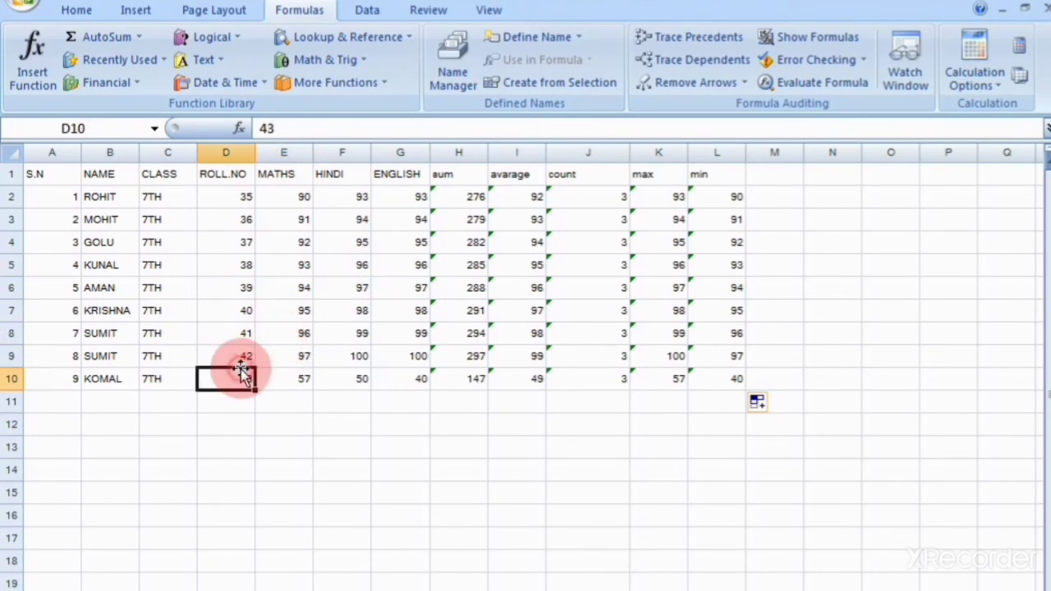
{"action": "left_click", "coordinate": [294, 335]}
{"action": "left_click", "coordinate": [340, 312]}
{"action": "left_click", "coordinate": [381, 286]}
{"action": "left_click", "coordinate": [418, 265]}
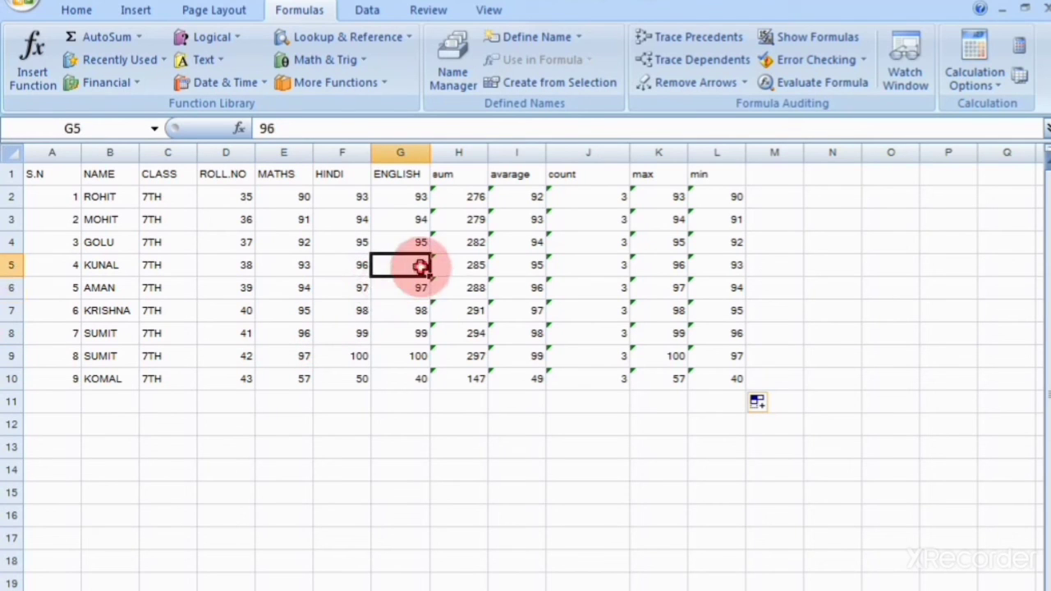
{"action": "left_click", "coordinate": [443, 244]}
{"action": "left_click", "coordinate": [448, 283]}
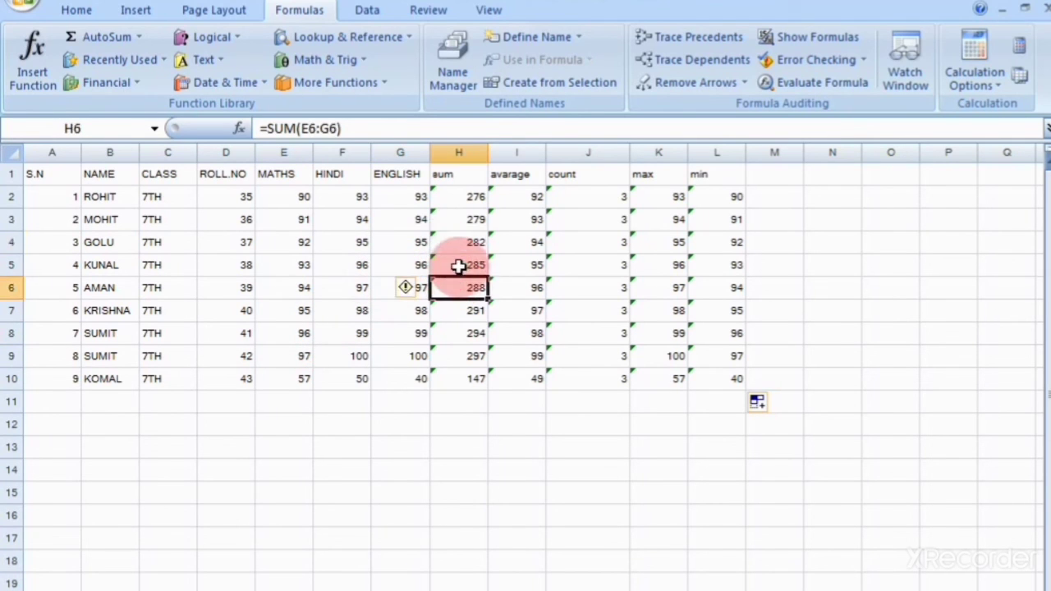
{"action": "left_click", "coordinate": [460, 264]}
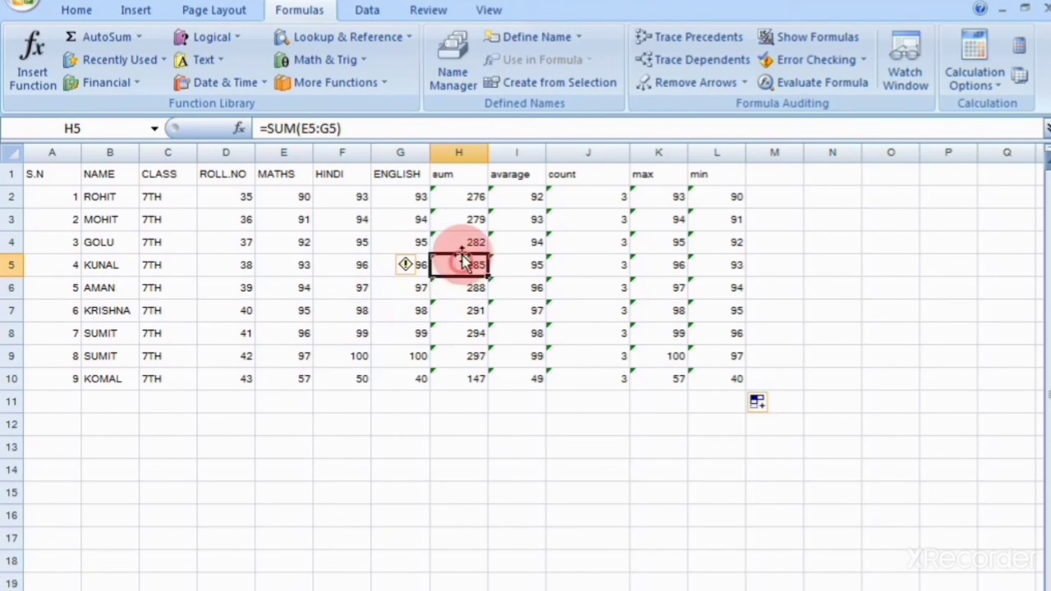
{"action": "left_click", "coordinate": [134, 83]}
{"action": "left_click", "coordinate": [254, 64]}
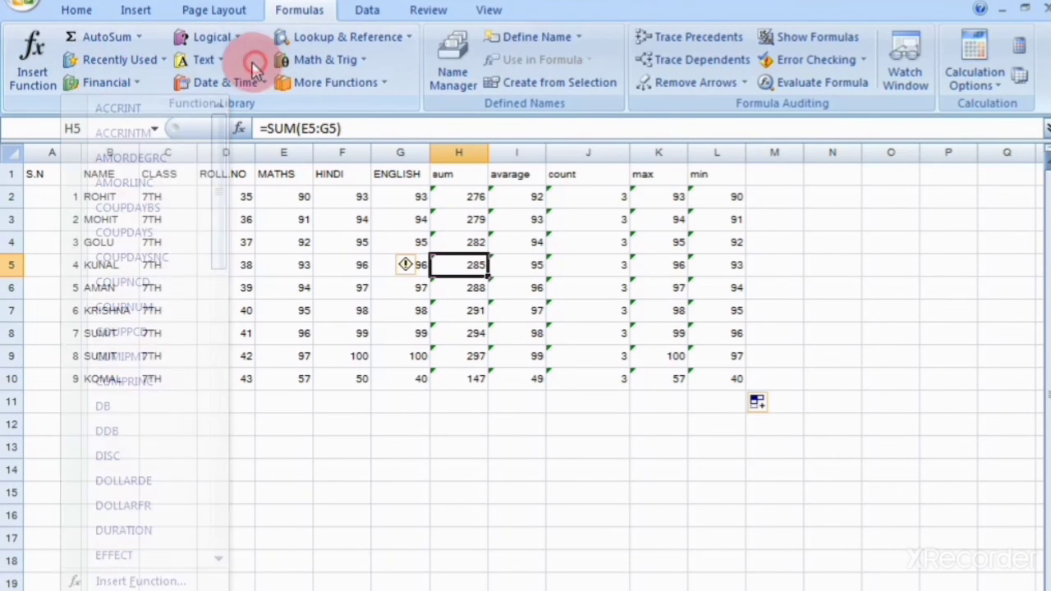
{"action": "left_click", "coordinate": [242, 37]}
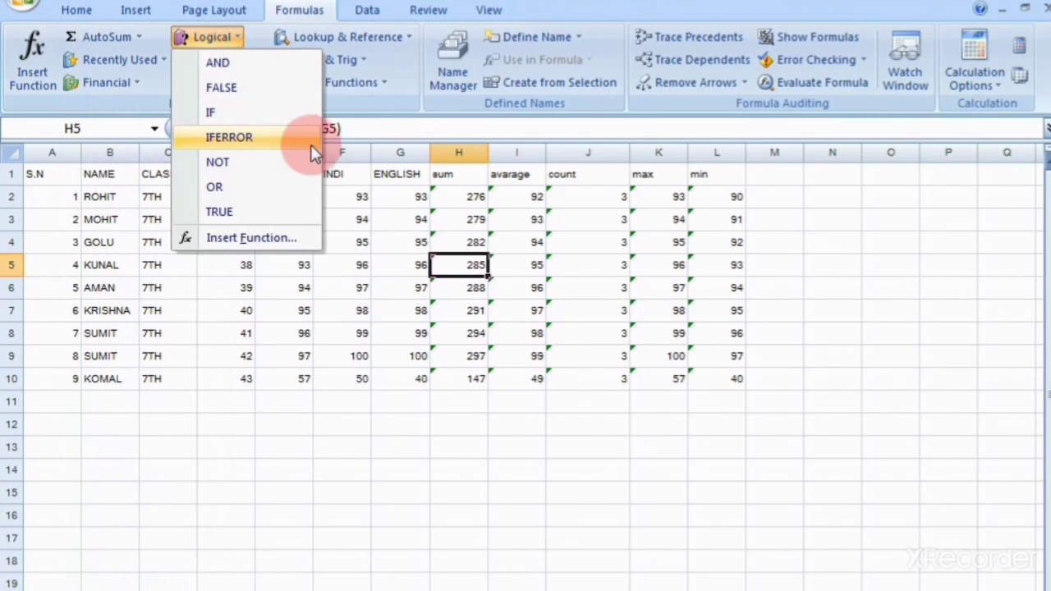
{"action": "left_click", "coordinate": [355, 113]}
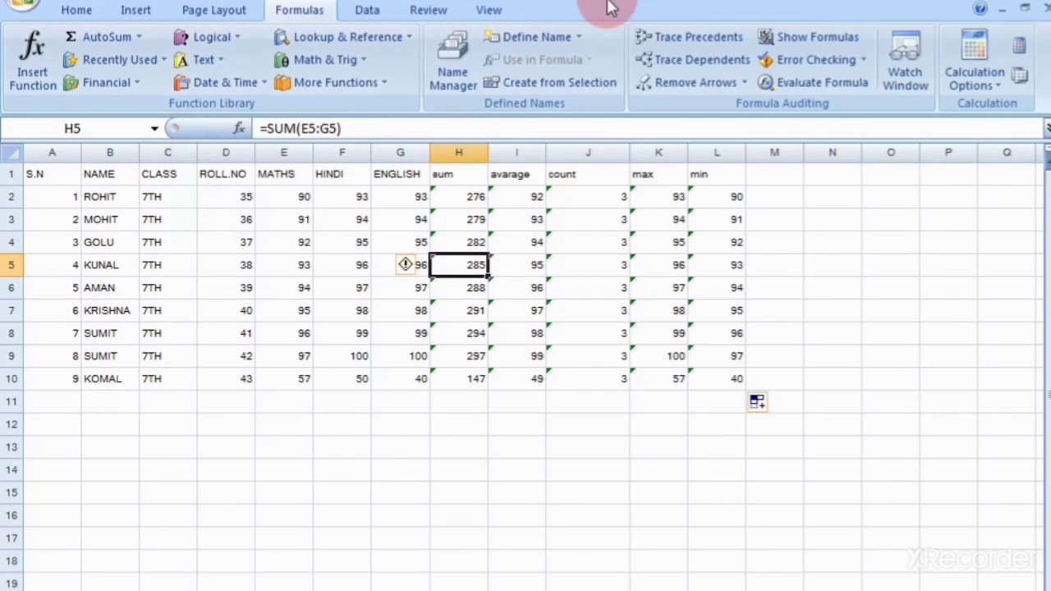